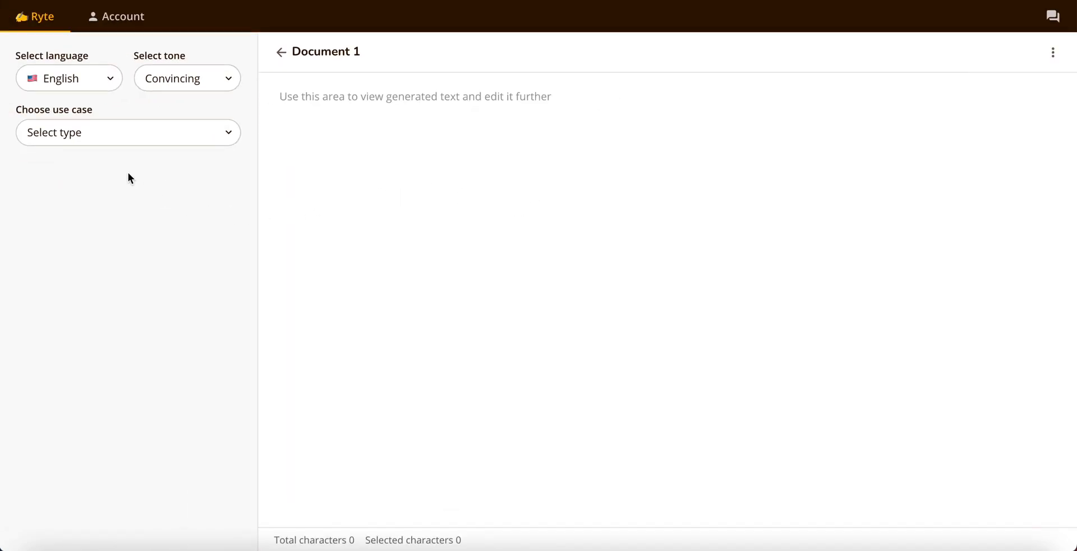
# Step: Browse the available output languages and choose English
pyautogui.click(104, 79)
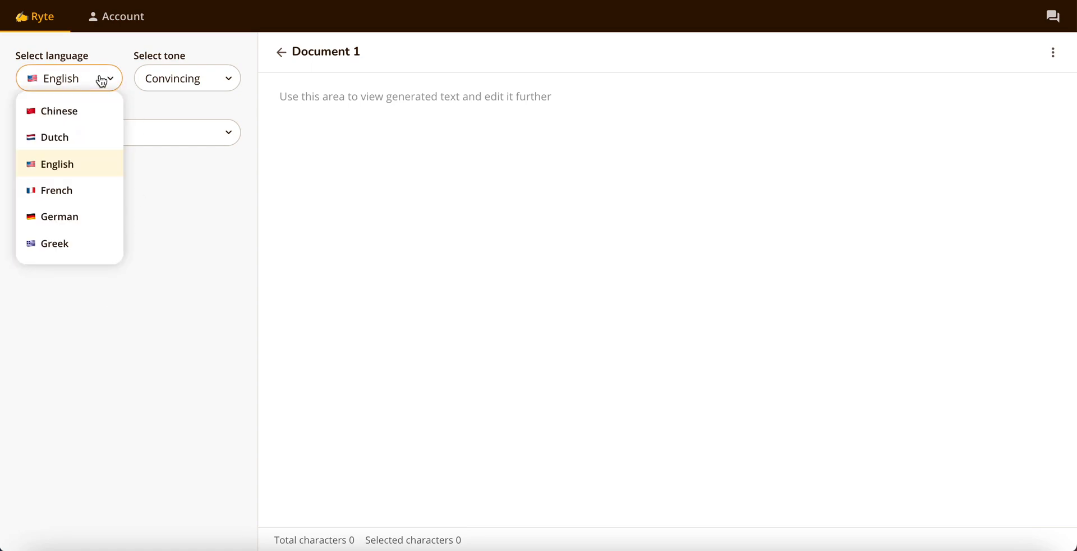
pyautogui.scroll(-1, 89, 137)
pyautogui.scroll(-5, 89, 137)
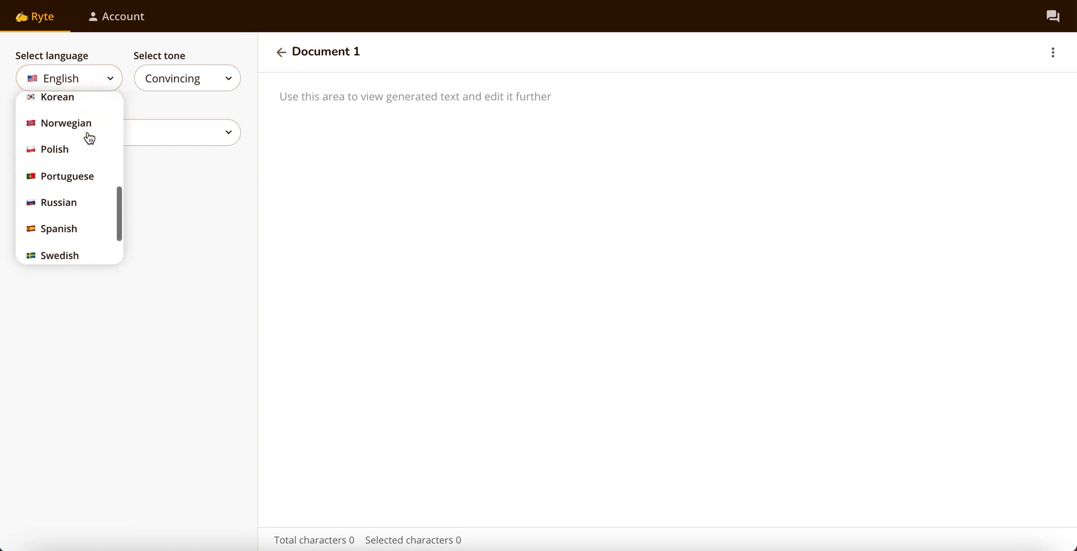
pyautogui.scroll(5, 90, 137)
pyautogui.click(84, 167)
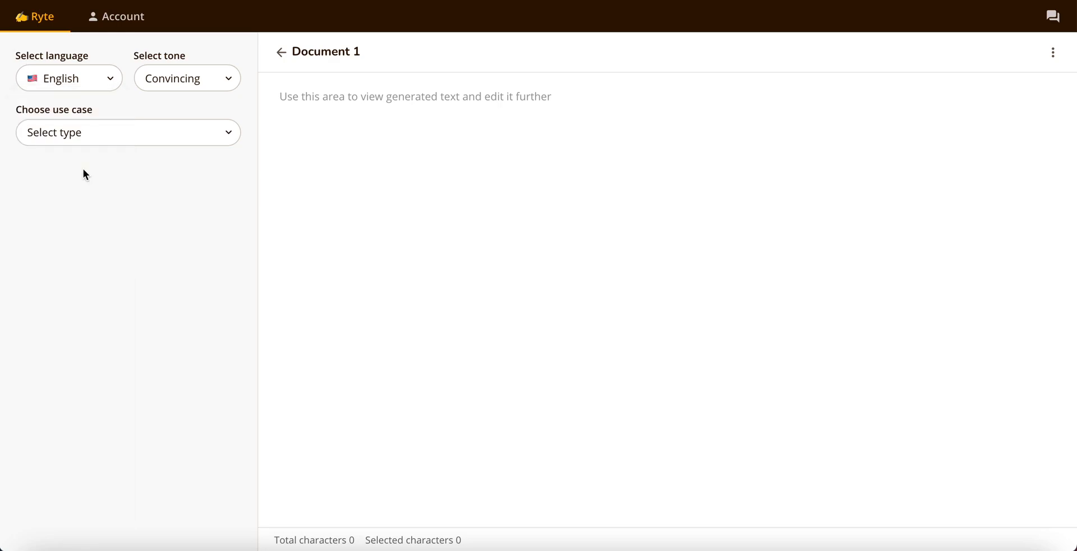
# Step: Browse the available writing tones and keep the current one, Convincing
pyautogui.click(167, 79)
pyautogui.scroll(-5, 171, 205)
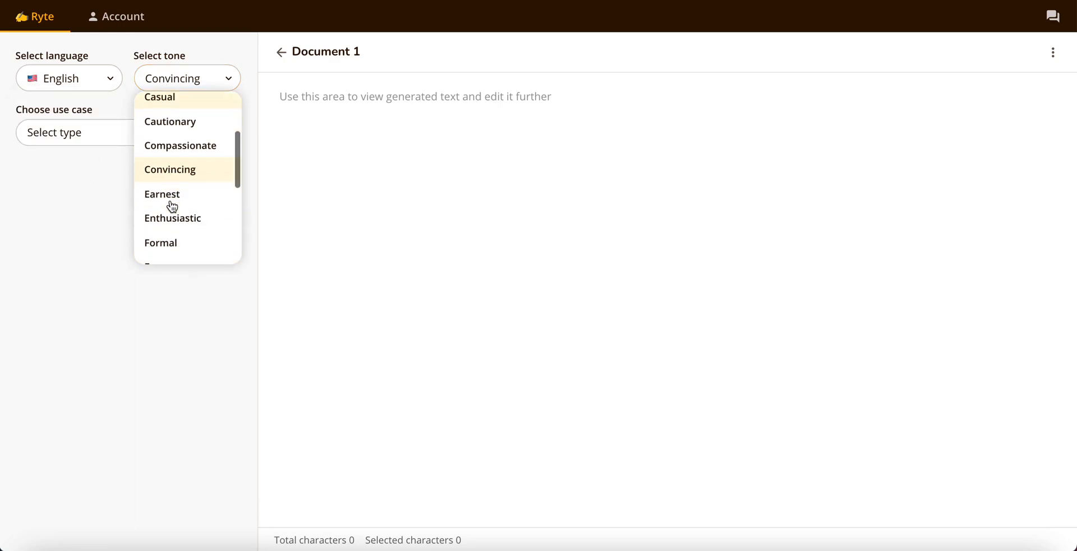
pyautogui.scroll(-1, 171, 205)
pyautogui.scroll(5, 168, 208)
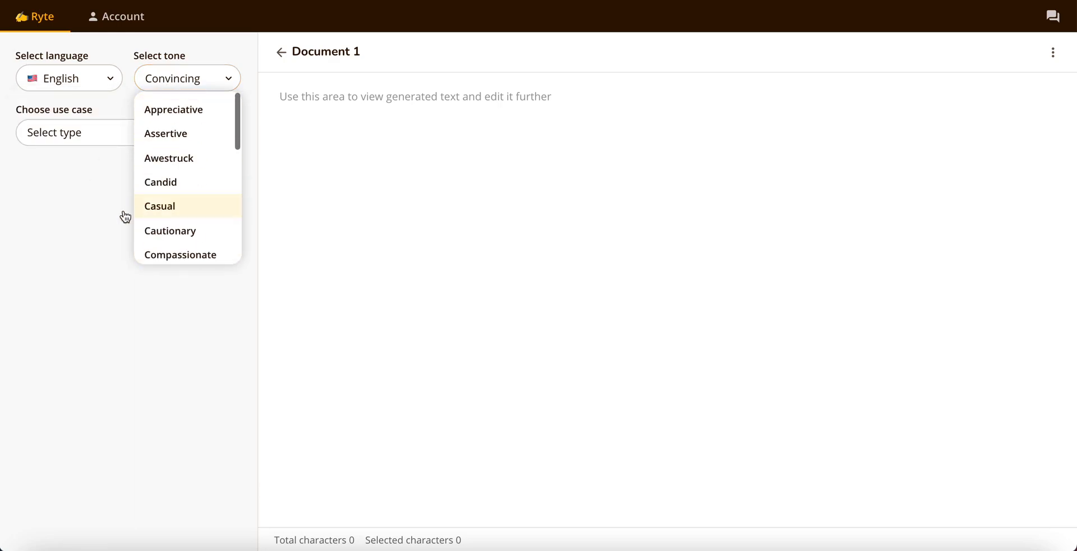
pyautogui.click(121, 218)
# Step: Browse the available use cases, choose Blog Article Idea & Outline and read its description
pyautogui.click(85, 144)
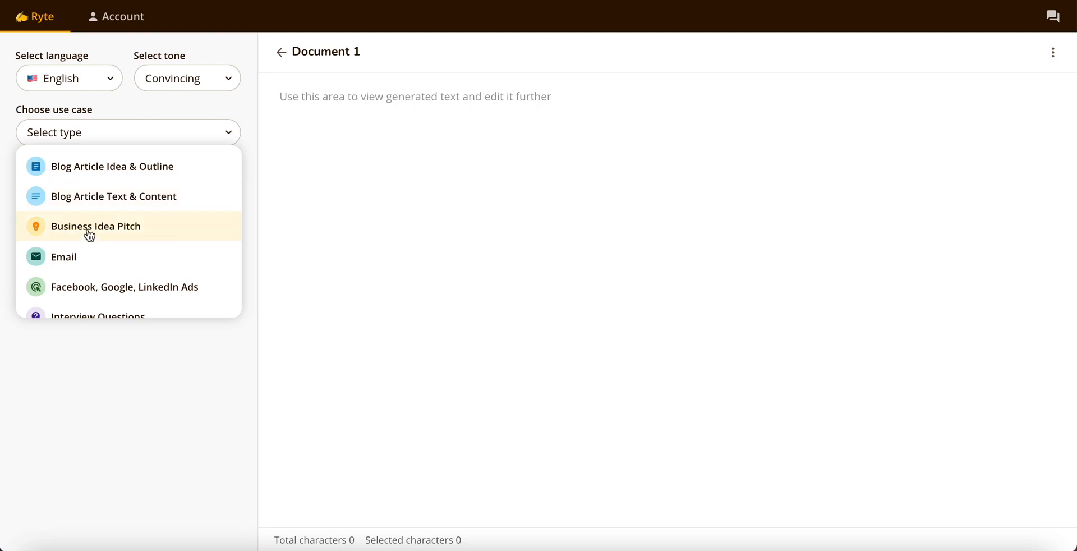
pyautogui.scroll(-1, 86, 261)
pyautogui.scroll(-3, 138, 243)
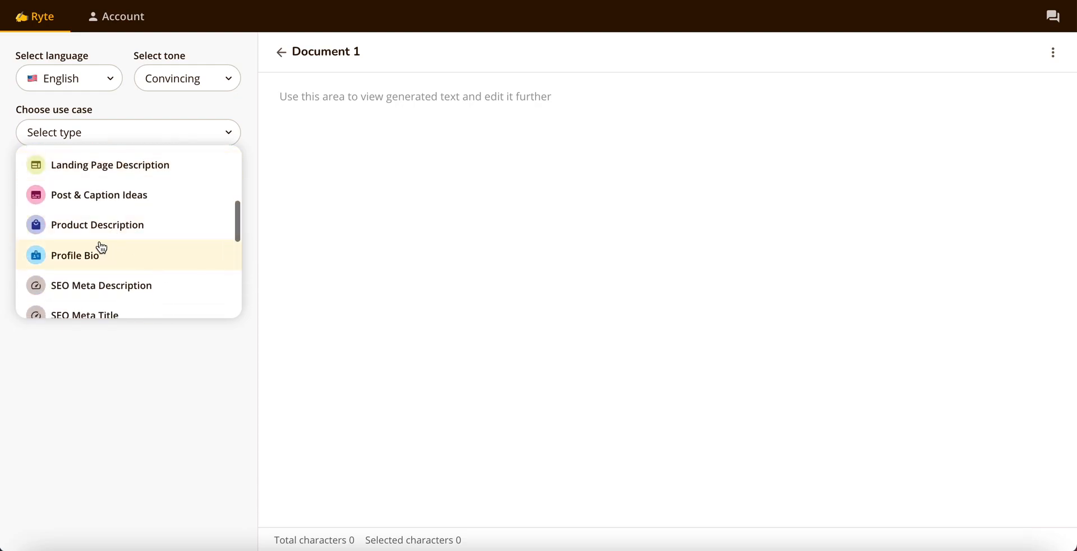
pyautogui.scroll(-2, 147, 239)
pyautogui.scroll(-2, 148, 241)
pyautogui.scroll(10, 144, 240)
pyautogui.click(133, 167)
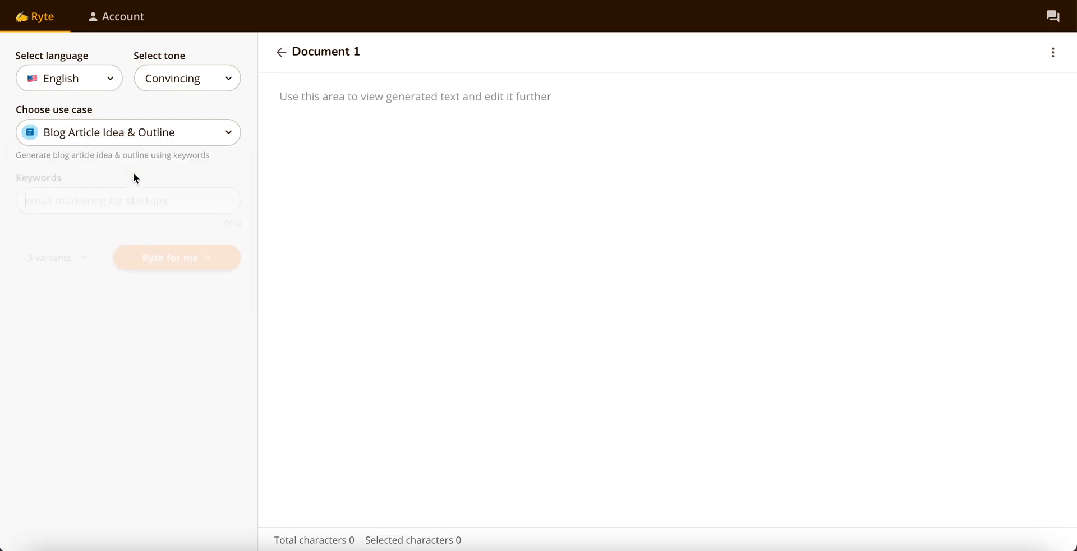
pyautogui.moveTo(52, 156); pyautogui.dragTo(201, 157)
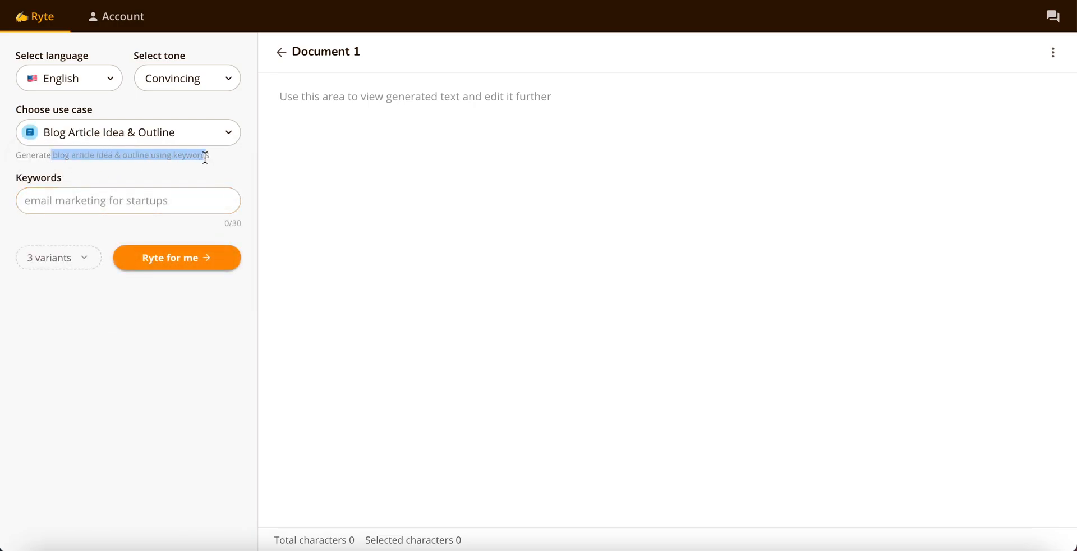
pyautogui.click(120, 180)
# Step: Switch the use case to Blog Article Text & Content and read its description
pyautogui.click(84, 135)
pyautogui.click(85, 196)
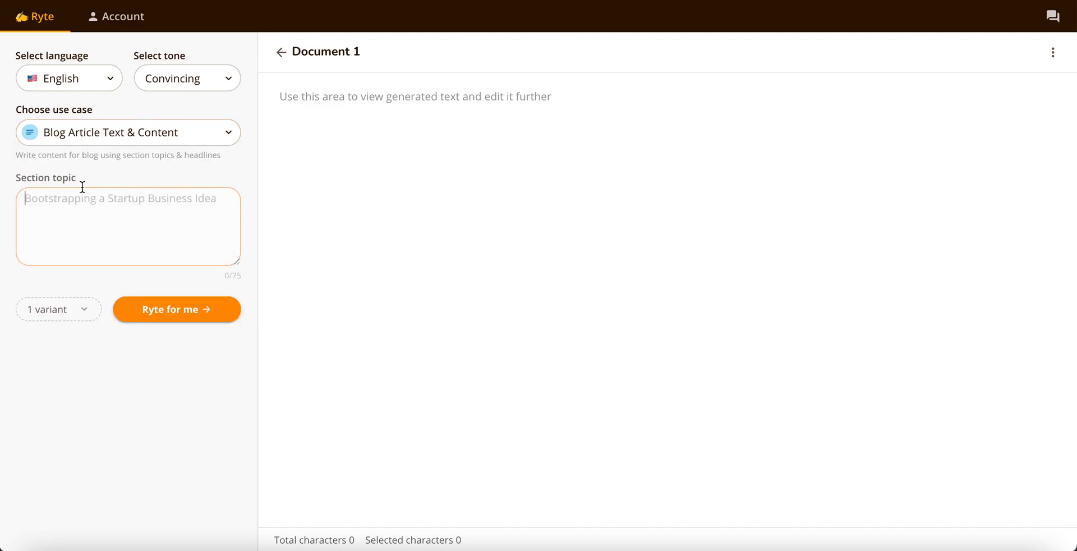
pyautogui.moveTo(27, 155); pyautogui.dragTo(210, 157)
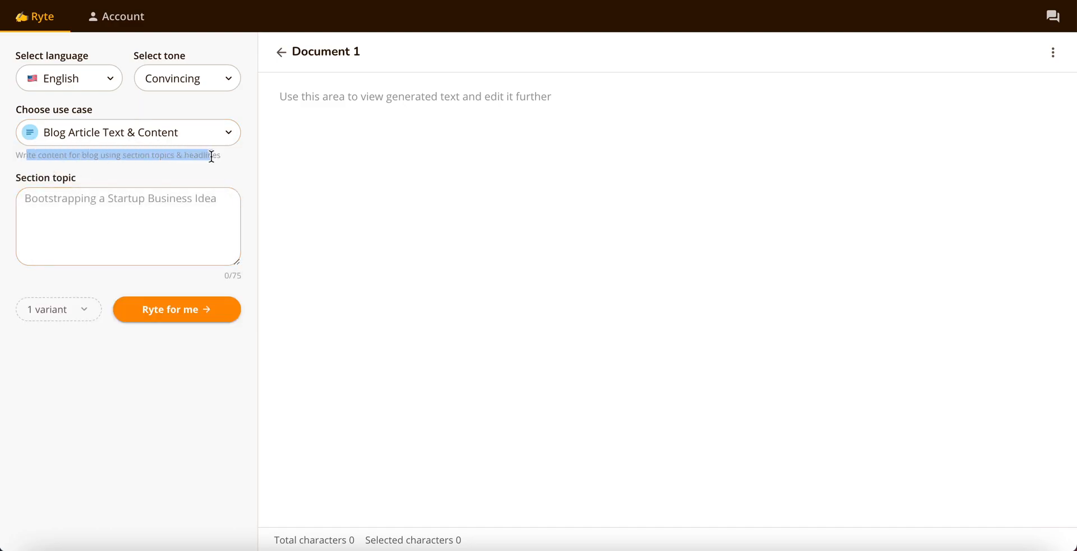
pyautogui.click(211, 157)
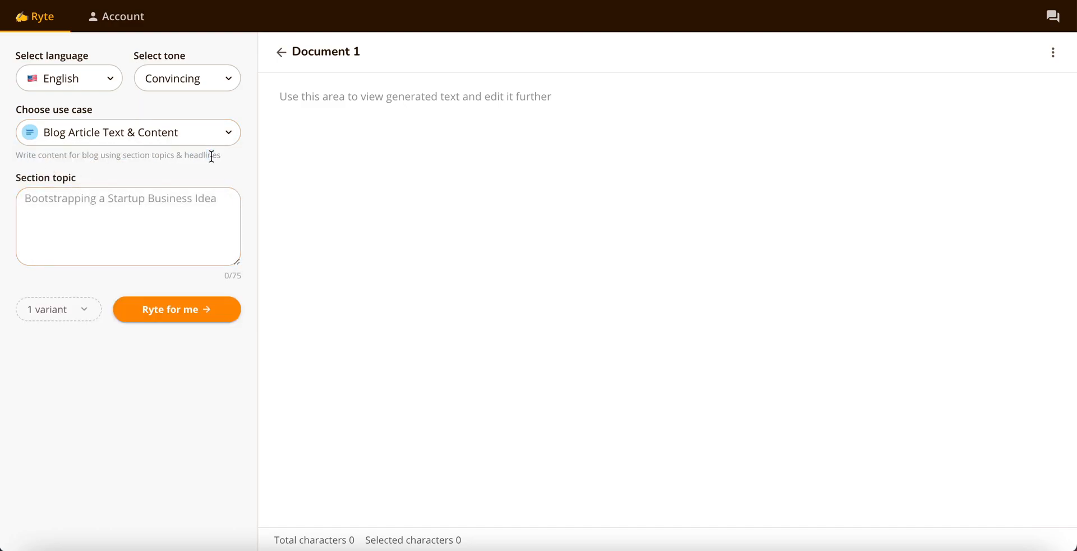
# Step: Set the use case to Email and read its description
pyautogui.click(139, 140)
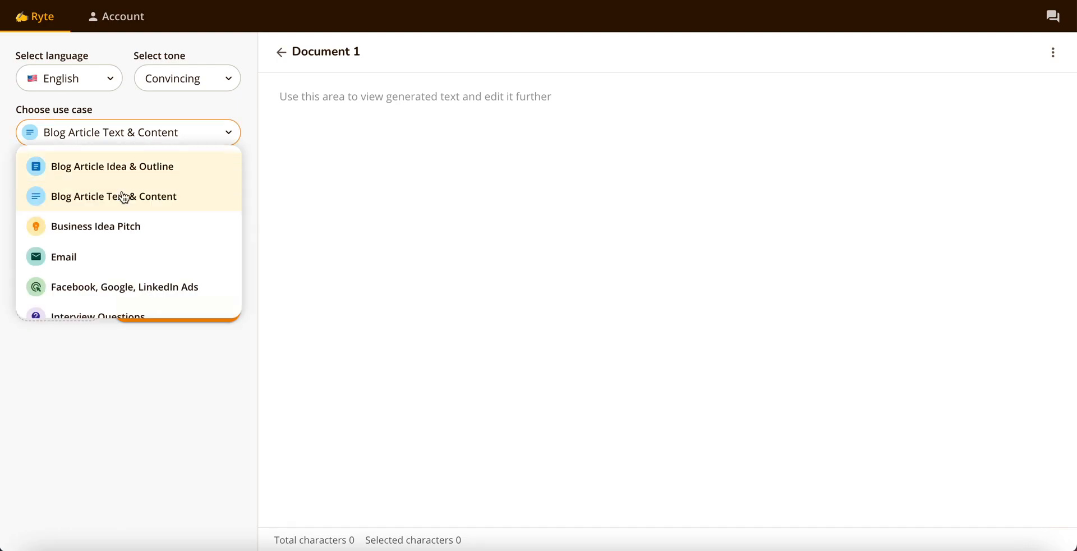
pyautogui.click(110, 260)
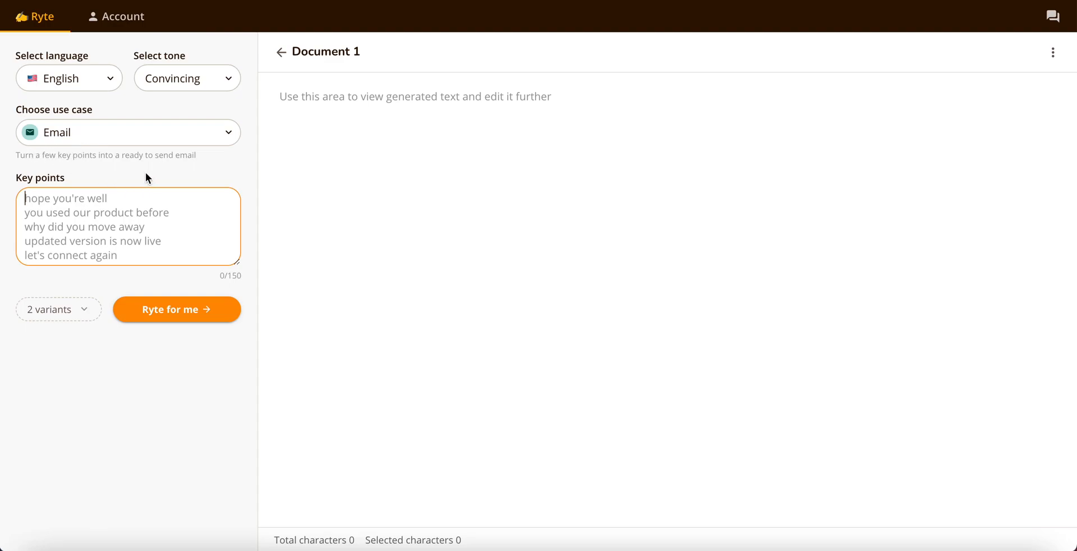
pyautogui.moveTo(26, 155); pyautogui.dragTo(196, 152)
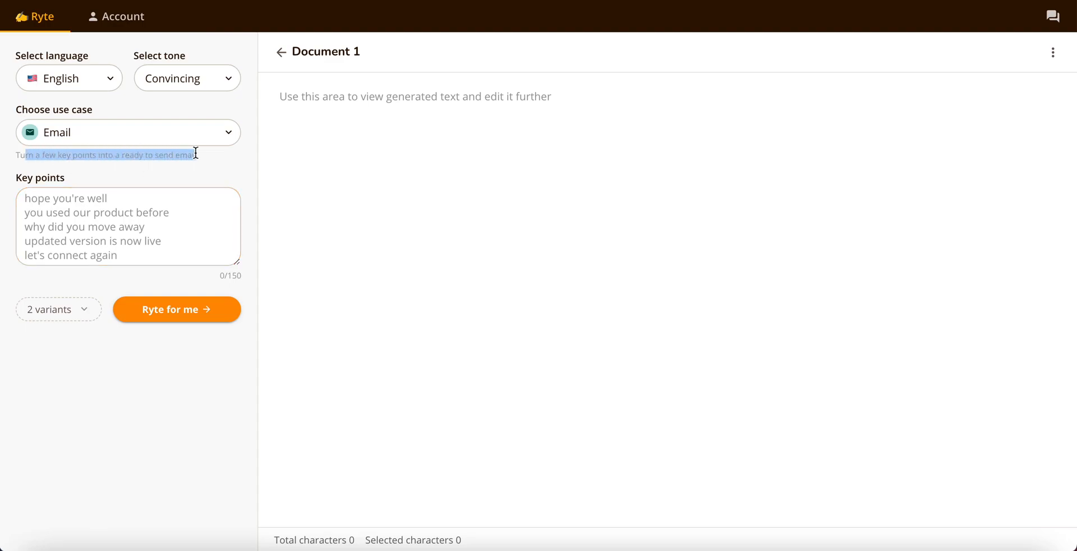
pyautogui.click(196, 153)
# Step: Enter five email key points: hope you are well, whether they checked the product demo, a custom offer, happy to explain in detail, and a call next Mon
pyautogui.click(84, 199)
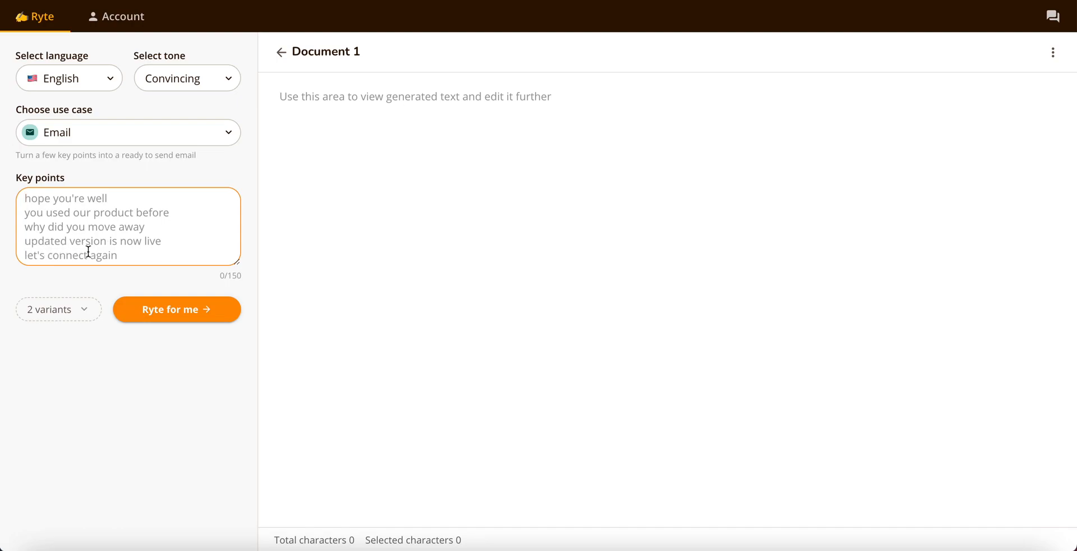
pyautogui.write('hope you are well did you check out our product demo? we have a custom offer for you happy to explain in detail free next Mon for a call?')
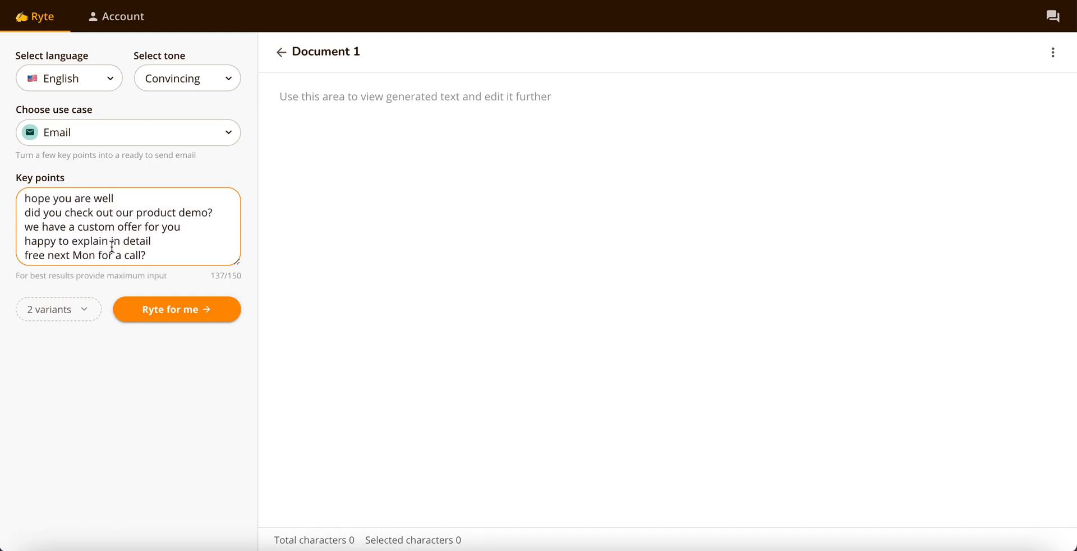
# Step: Set the output to 2 variants and generate the email text from the key points
pyautogui.click(80, 309)
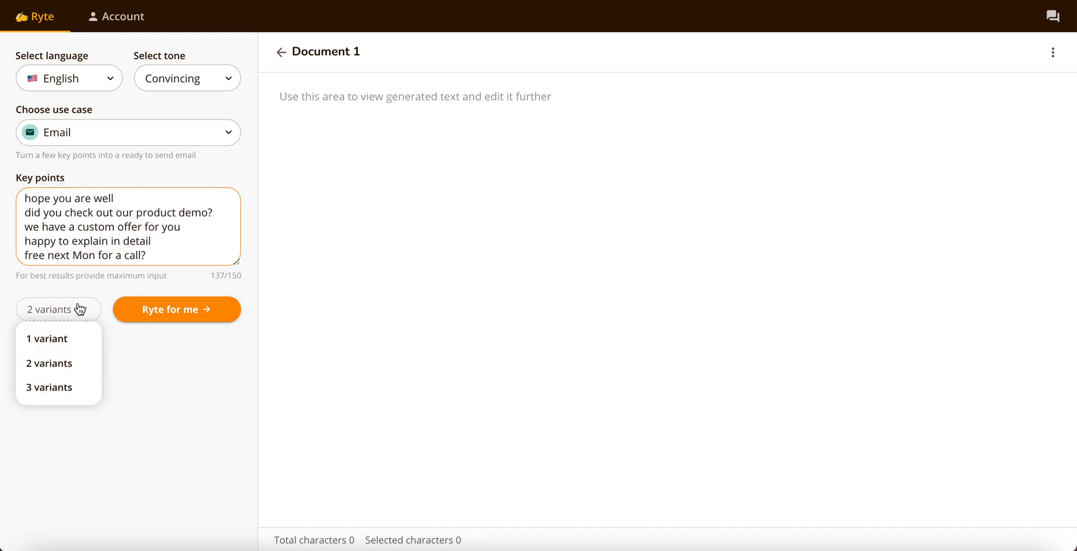
pyautogui.click(62, 369)
pyautogui.click(159, 315)
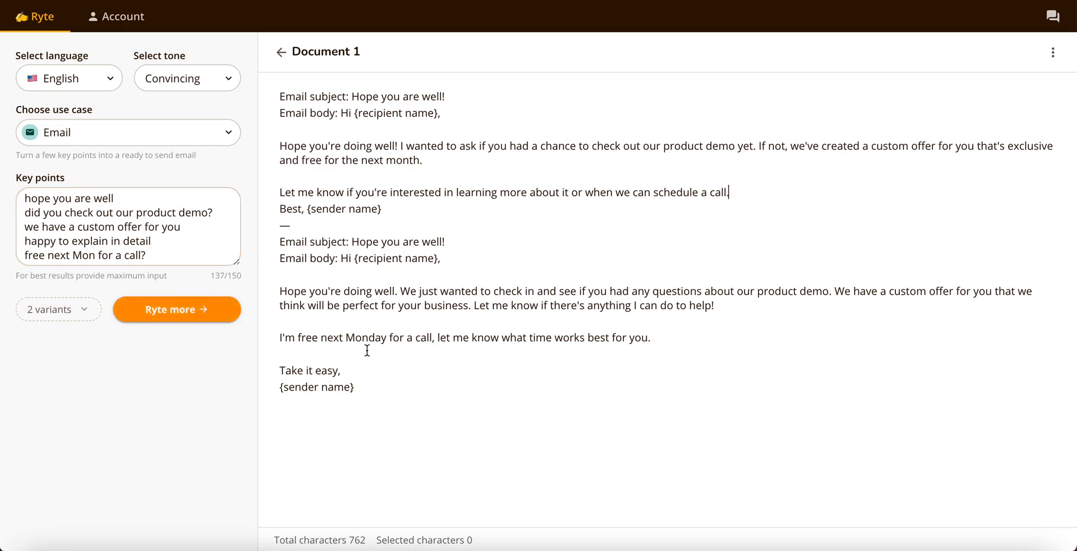
# Step: Generate two more email variants from the same key points below the existing text
pyautogui.click(380, 401)
pyautogui.click(158, 316)
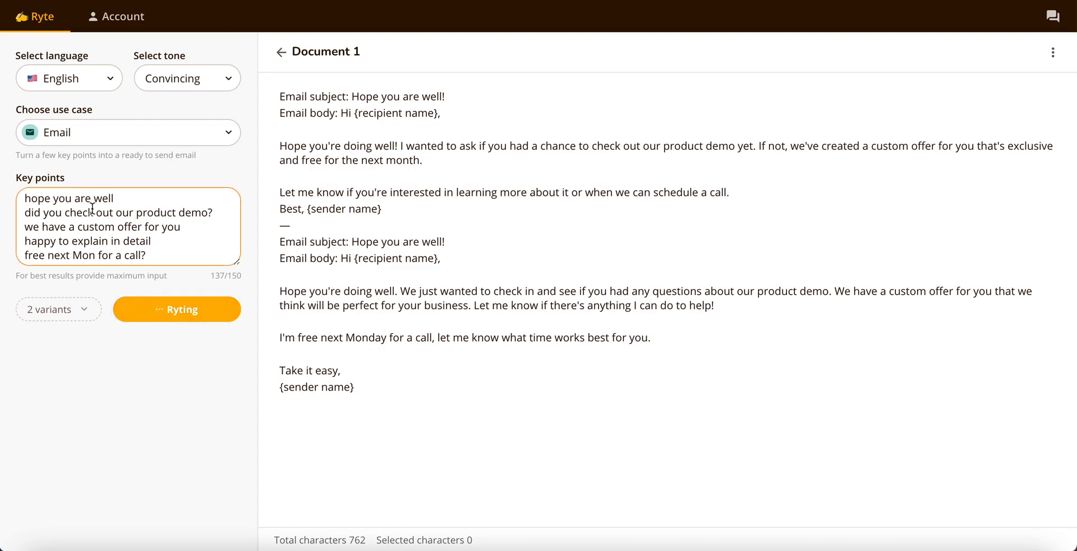
pyautogui.moveTo(49, 213); pyautogui.dragTo(160, 212)
pyautogui.moveTo(76, 199); pyautogui.dragTo(132, 197)
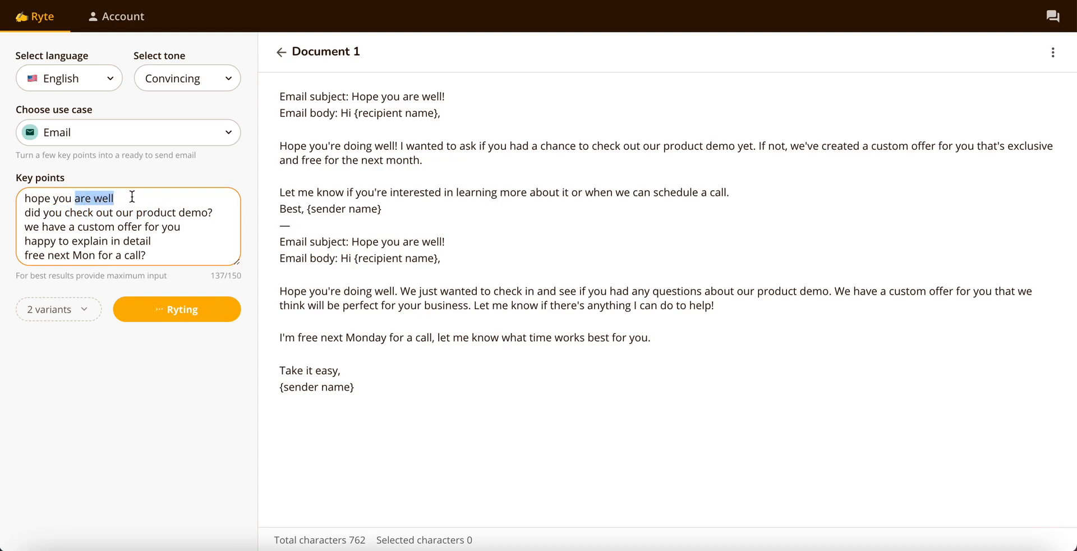
pyautogui.tripleClick(127, 212)
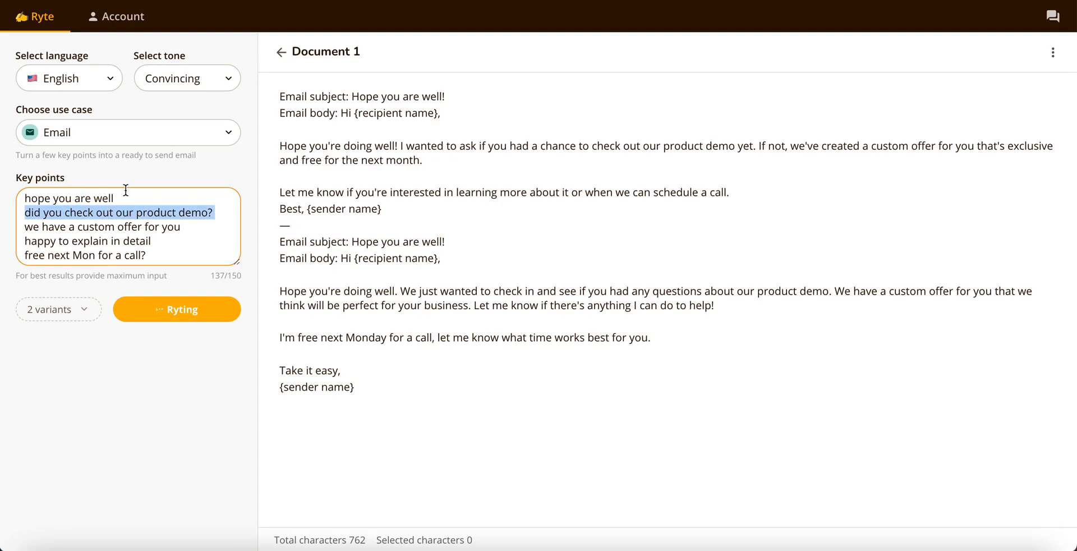
pyautogui.click(170, 83)
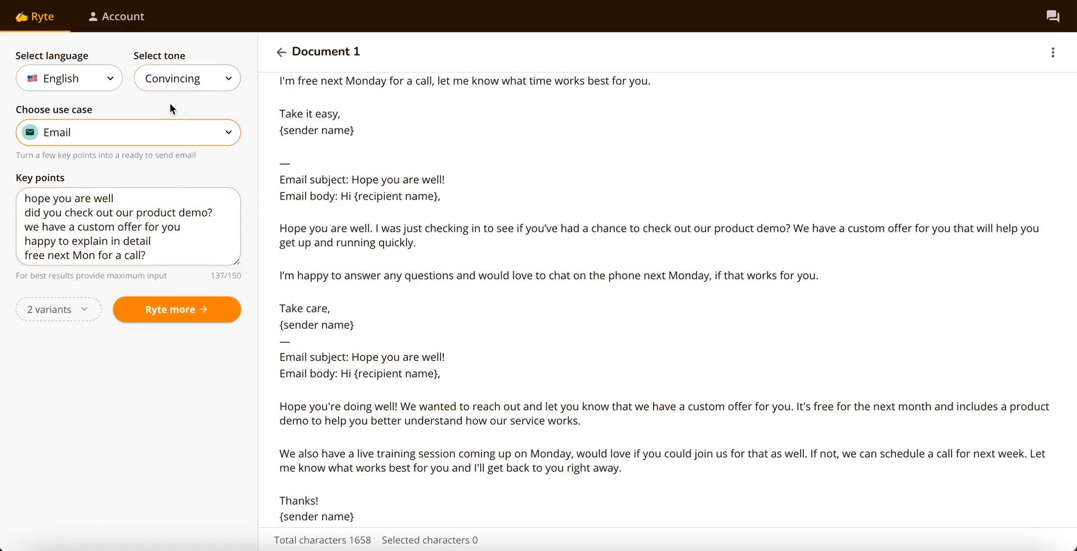
# Step: Read through the newly generated email variants in the document
pyautogui.scroll(1, 314, 174)
pyautogui.scroll(-1, 312, 175)
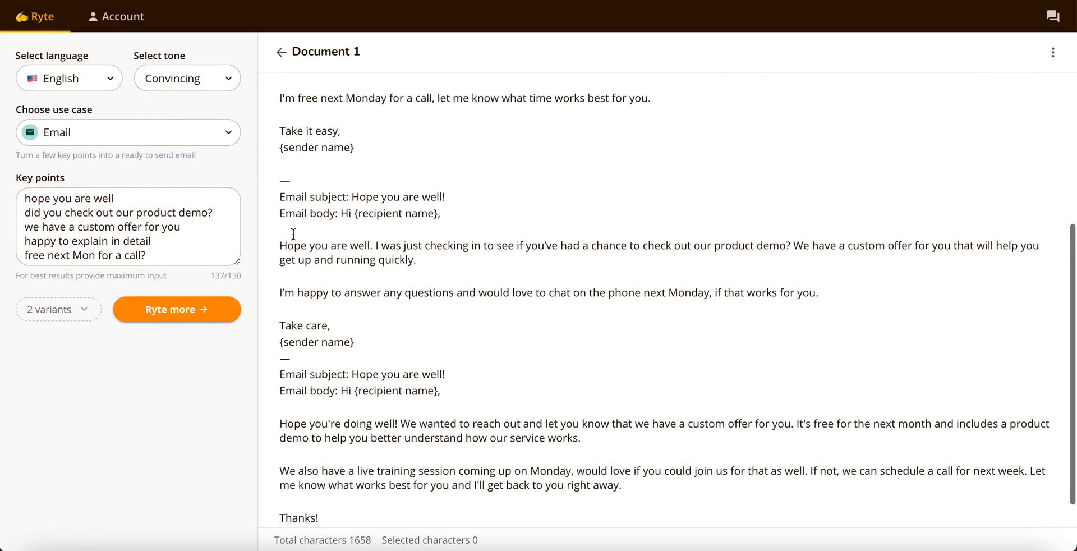
pyautogui.tripleClick(365, 258)
pyautogui.click(357, 371)
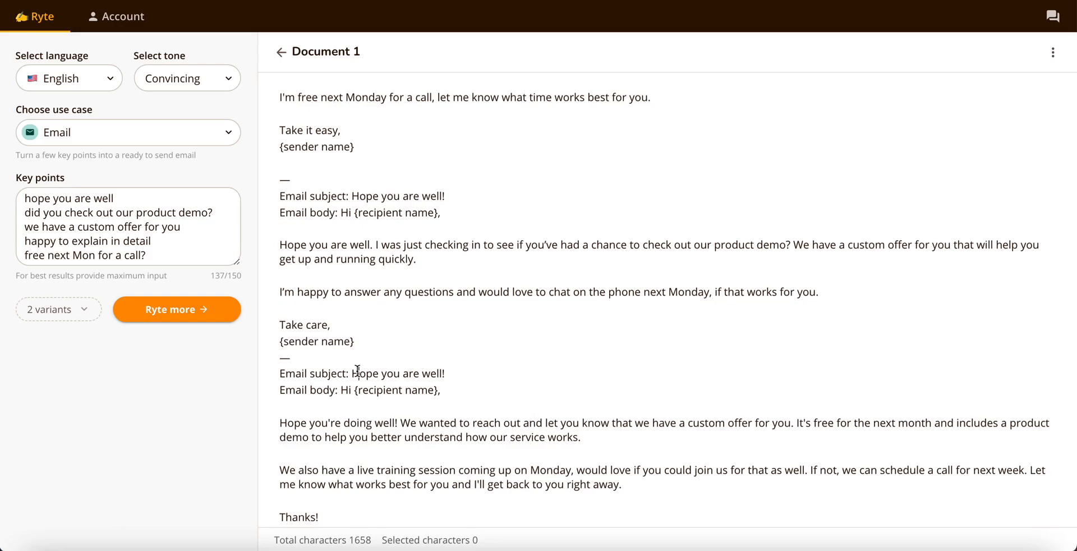
pyautogui.scroll(-1, 358, 371)
pyautogui.moveTo(280, 391); pyautogui.dragTo(420, 455)
pyautogui.click(413, 422)
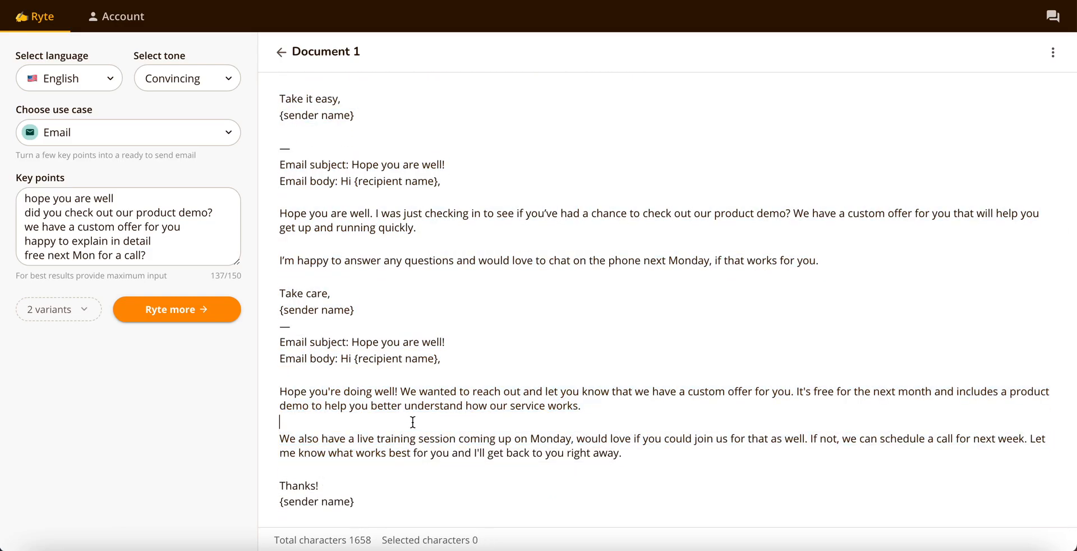
# Step: Try to expand the paragraph beginning "Hope you're doing well!" in the last email variant
pyautogui.tripleClick(402, 395)
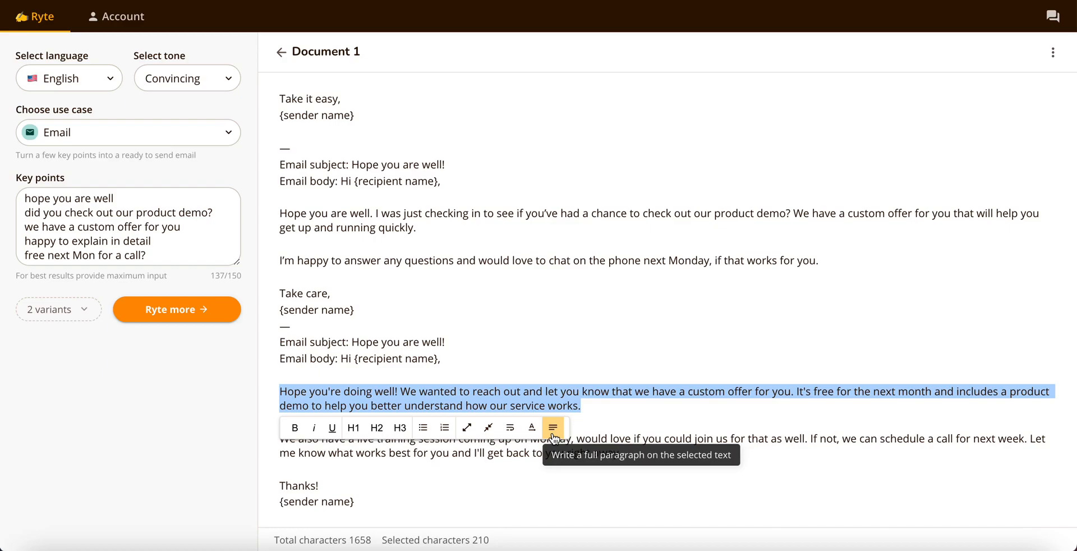
pyautogui.click(474, 434)
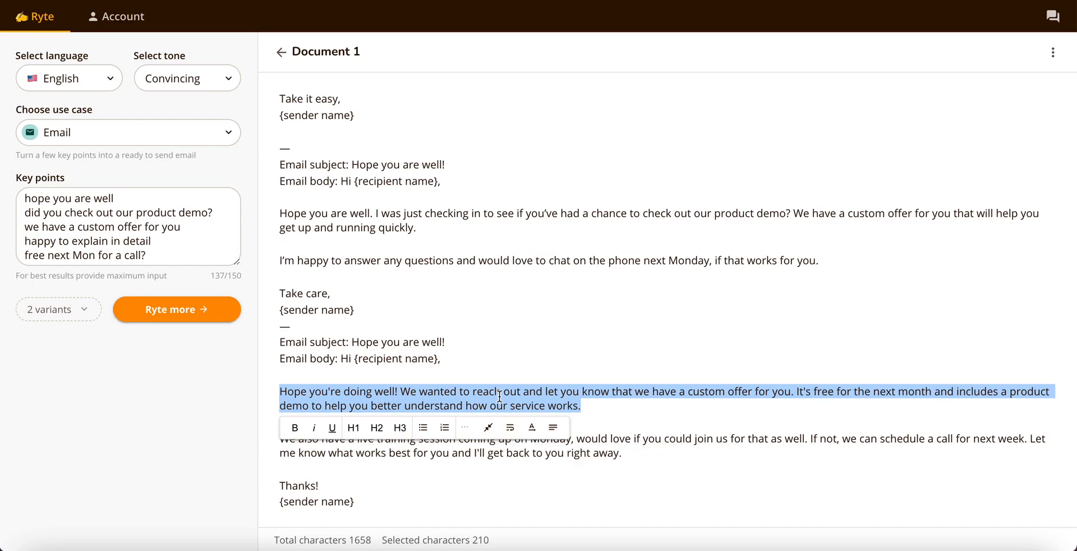
pyautogui.hotkey('ctrl', 'z')
# Step: Rename the document as Emails
pyautogui.click(354, 45)
pyautogui.write('Emai')
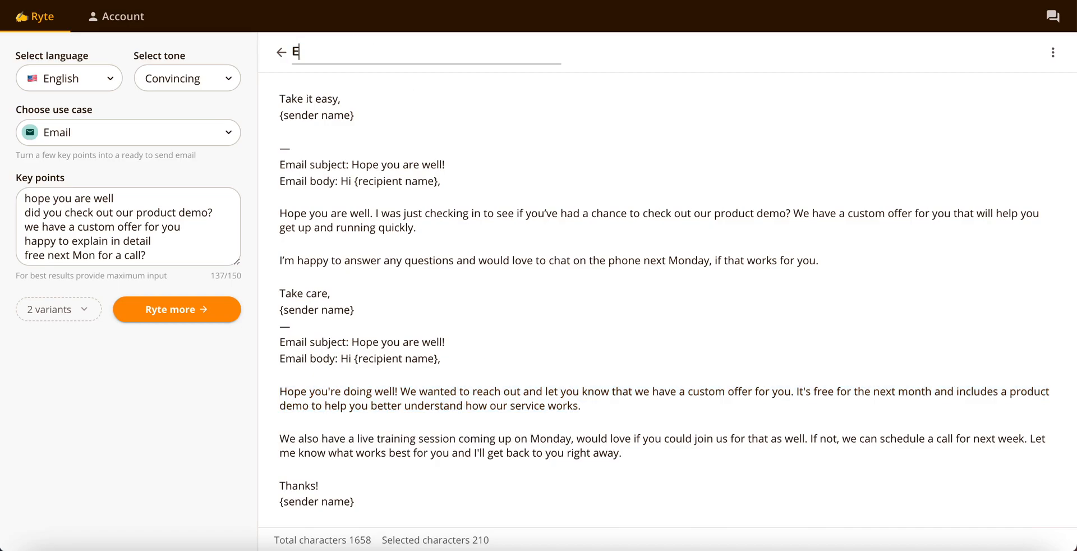
pyautogui.write('ls')
pyautogui.click(372, 135)
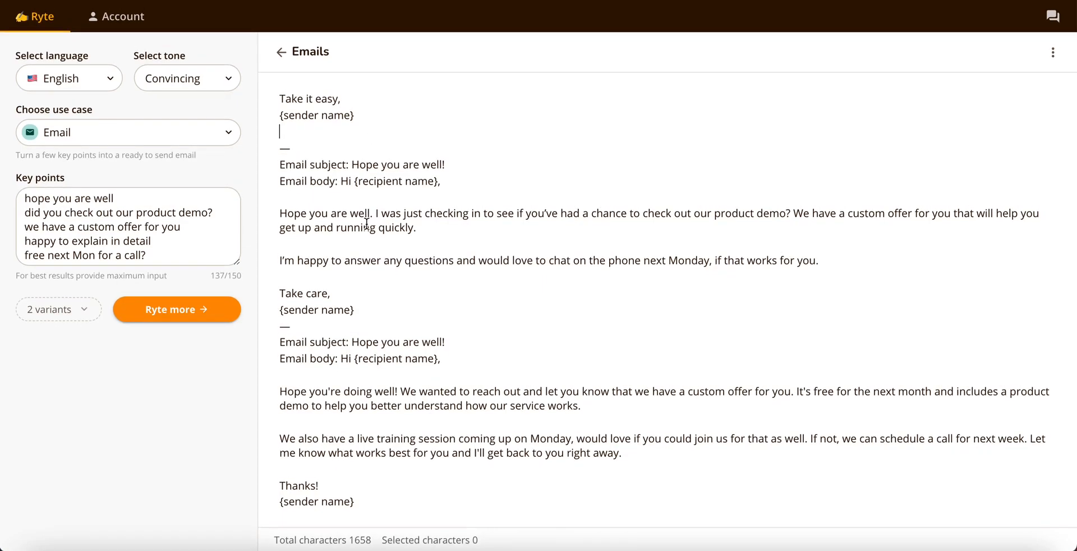
# Step: Review the generated emails and the editing options for the last variant's live training paragraph, and return to the document list
pyautogui.scroll(4, 367, 253)
pyautogui.scroll(-2, 368, 256)
pyautogui.scroll(1, 368, 255)
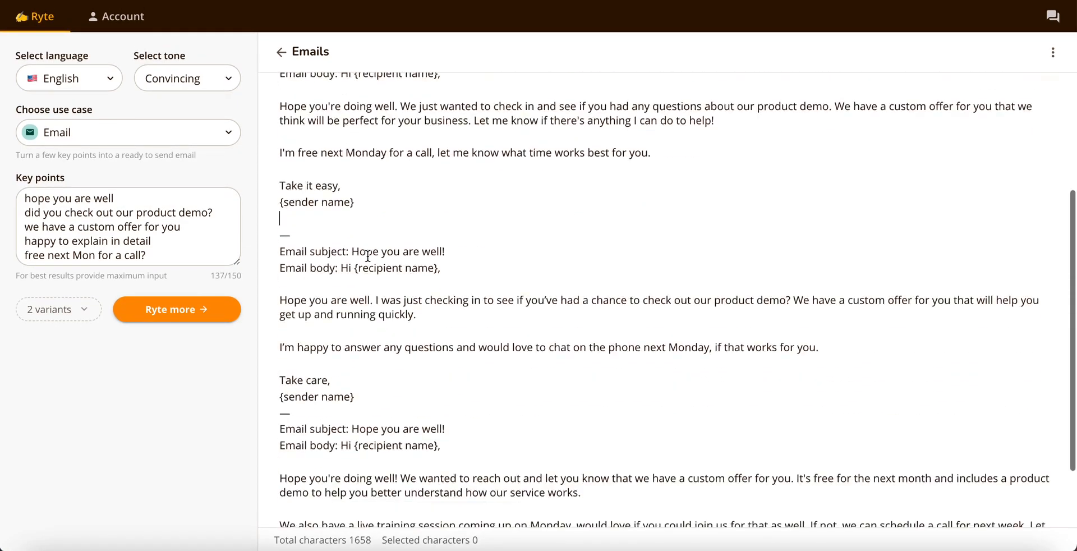
pyautogui.scroll(-2, 364, 337)
pyautogui.click(364, 420)
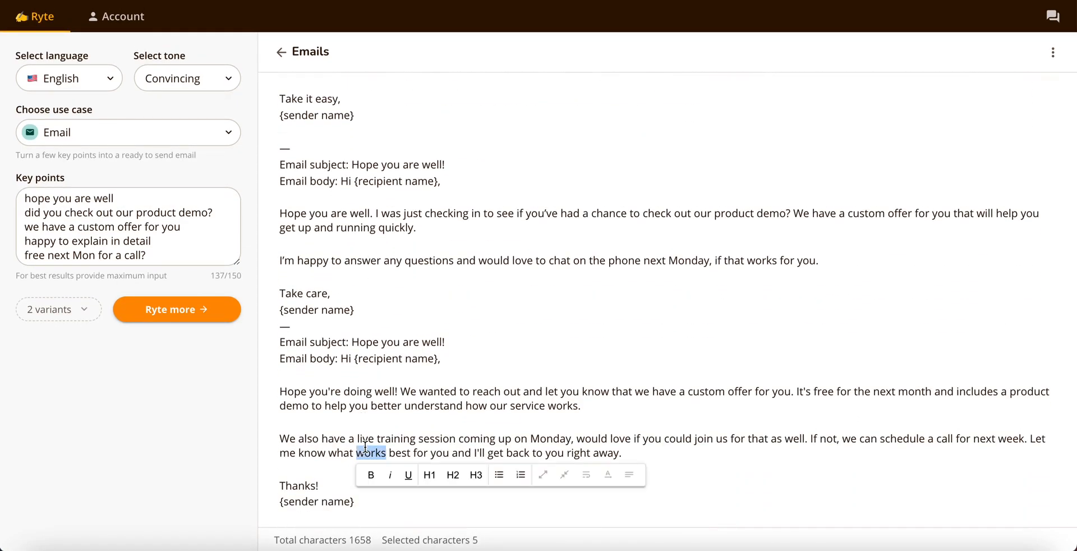
pyautogui.tripleClick(364, 446)
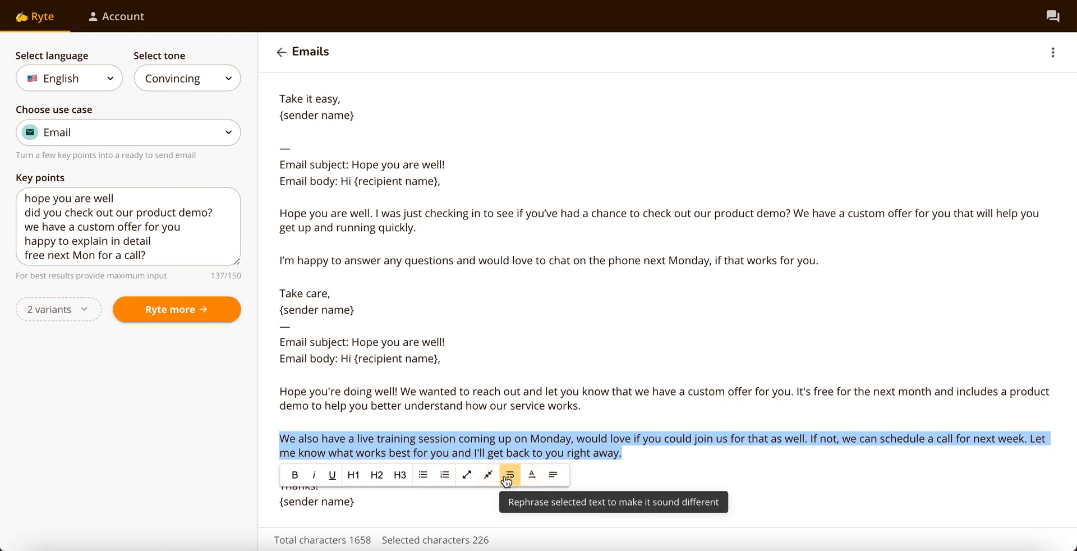
pyautogui.click(412, 343)
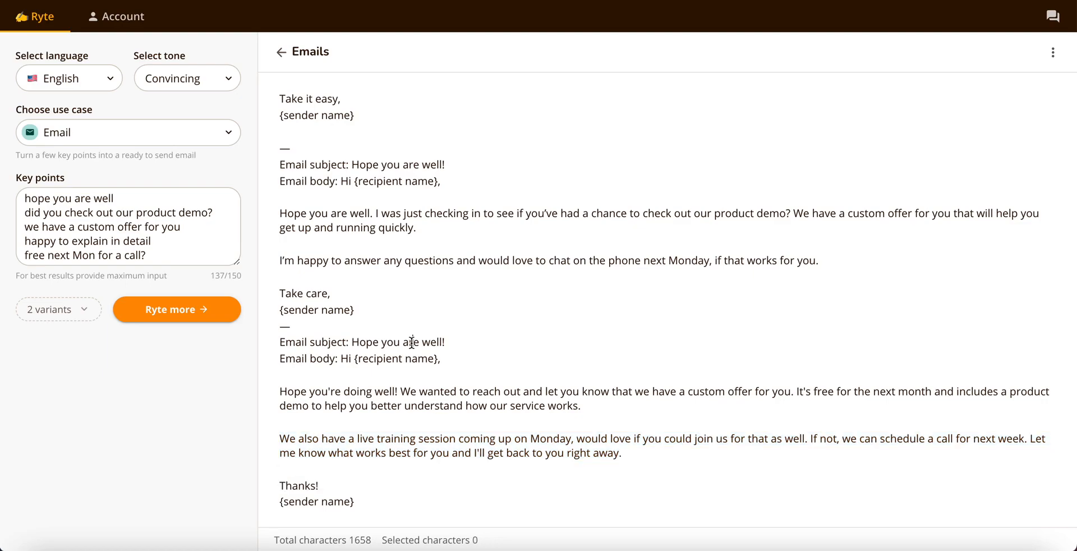
pyautogui.click(282, 55)
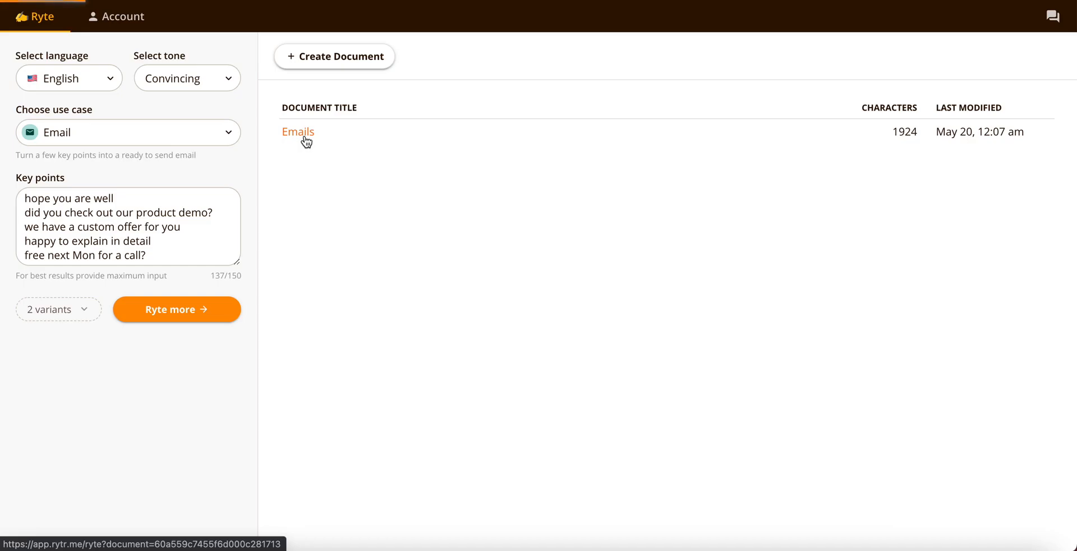
# Step: Open the Emails document, shorten the paragraph beginning "Hope you're doing well. We just wanted to check in", and return to the document list
pyautogui.click(304, 137)
pyautogui.tripleClick(390, 314)
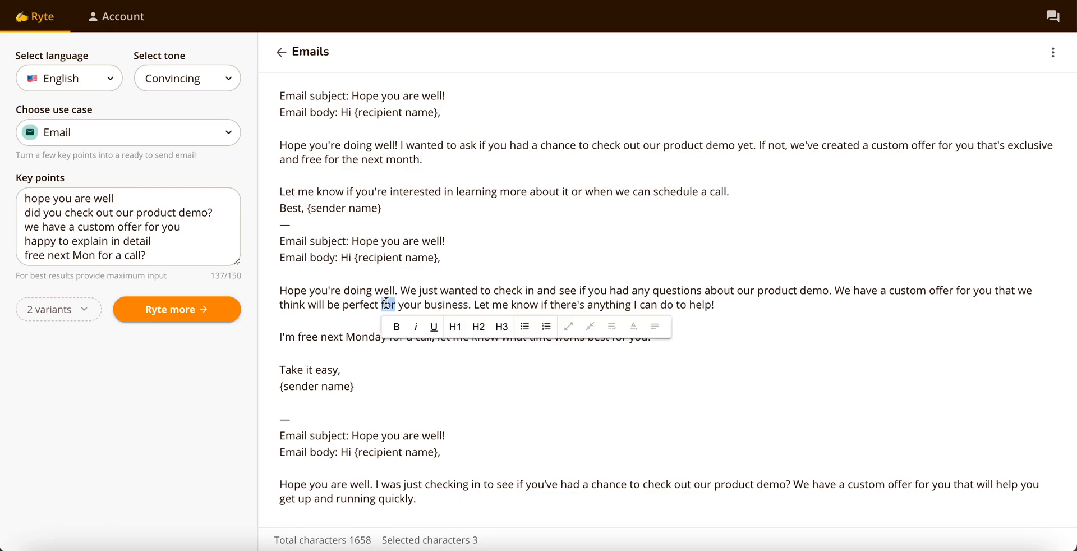
pyautogui.click(489, 328)
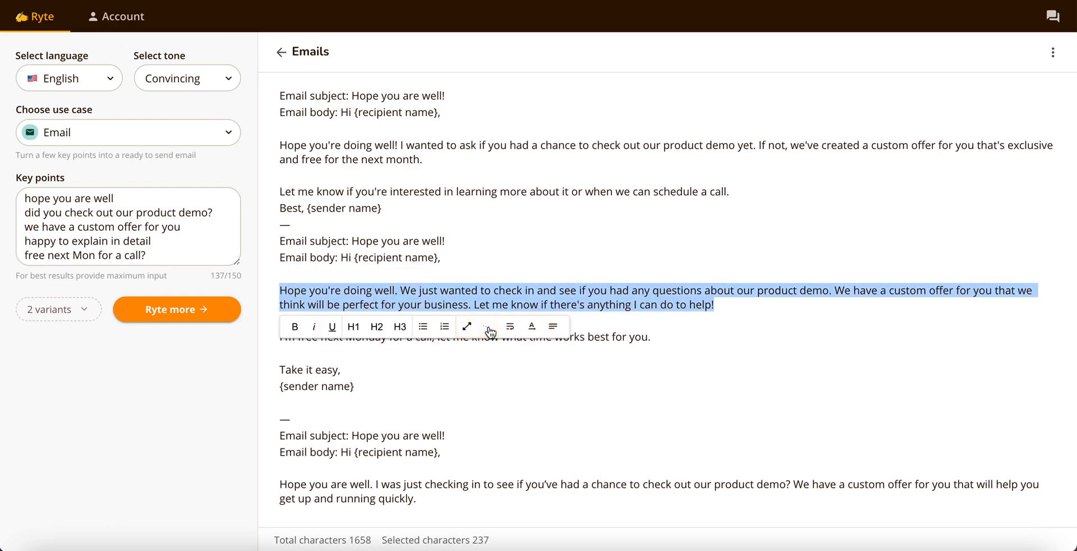
pyautogui.click(282, 56)
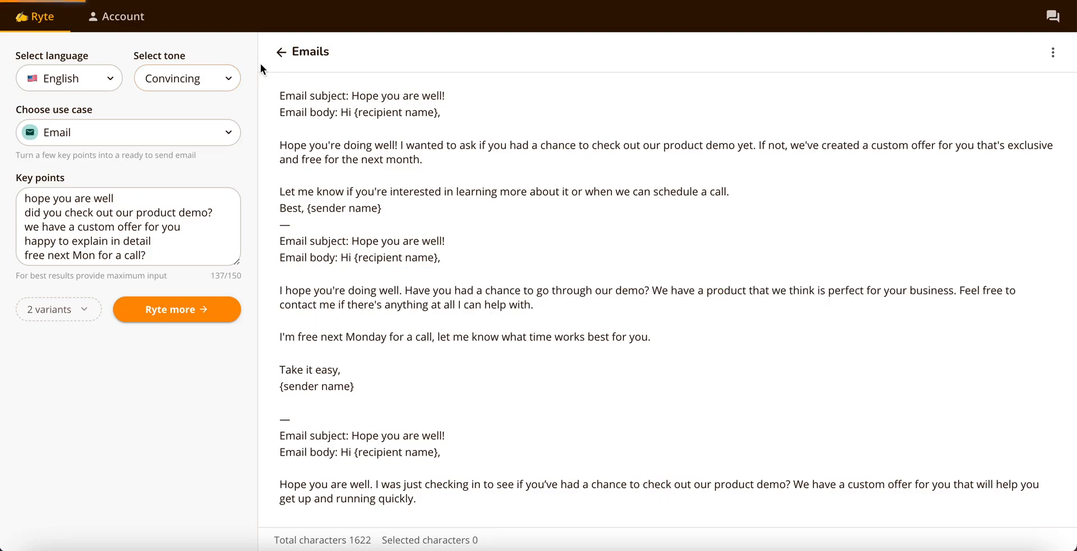
# Step: Choose the Facebook, Google, LinkedIn Ads use case and look at its product name and description fields
pyautogui.click(171, 133)
pyautogui.scroll(-1, 139, 234)
pyautogui.click(137, 233)
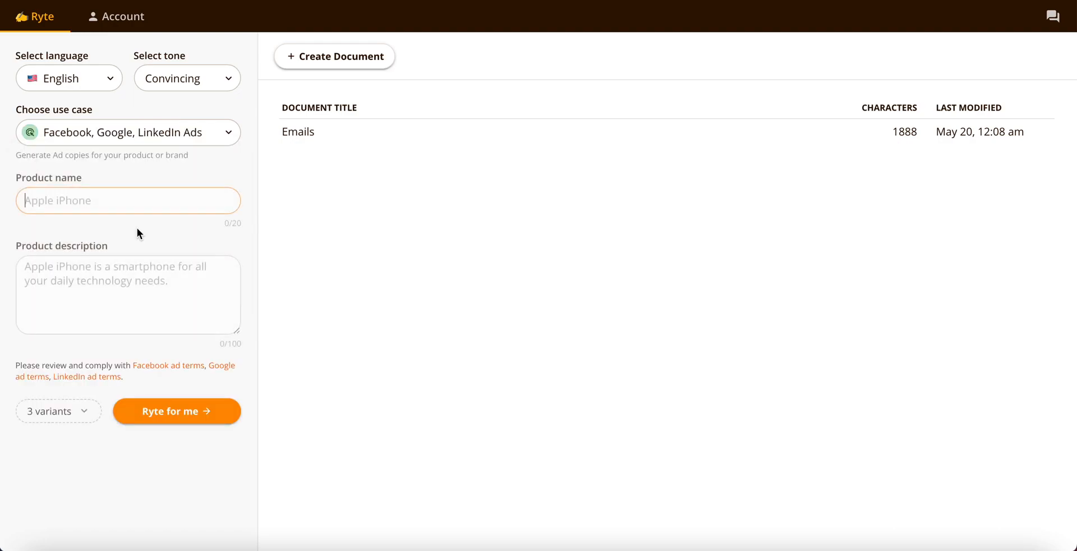
pyautogui.click(101, 278)
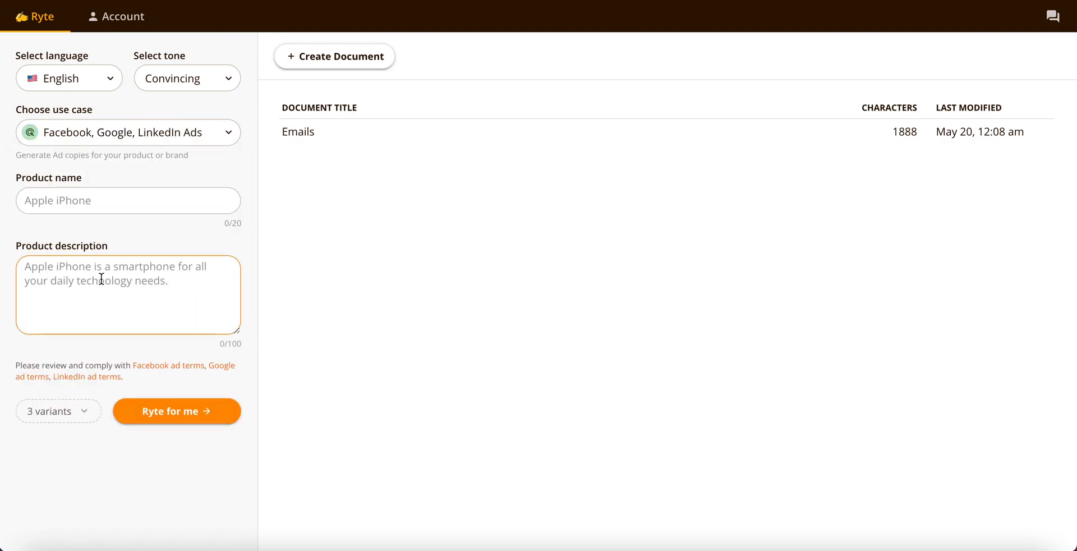
pyautogui.click(86, 191)
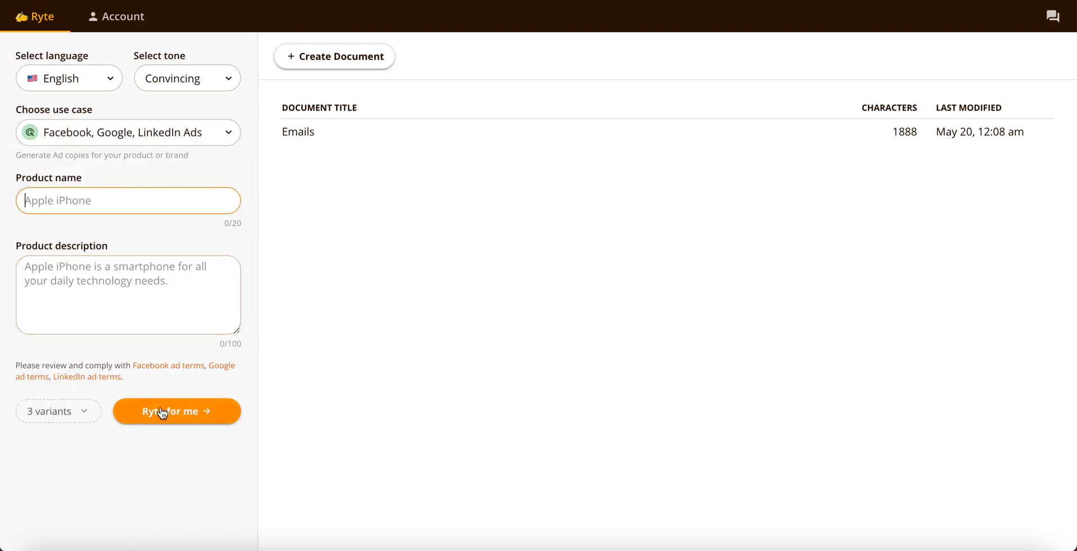
# Step: Create a new document and title it Ads
pyautogui.click(334, 56)
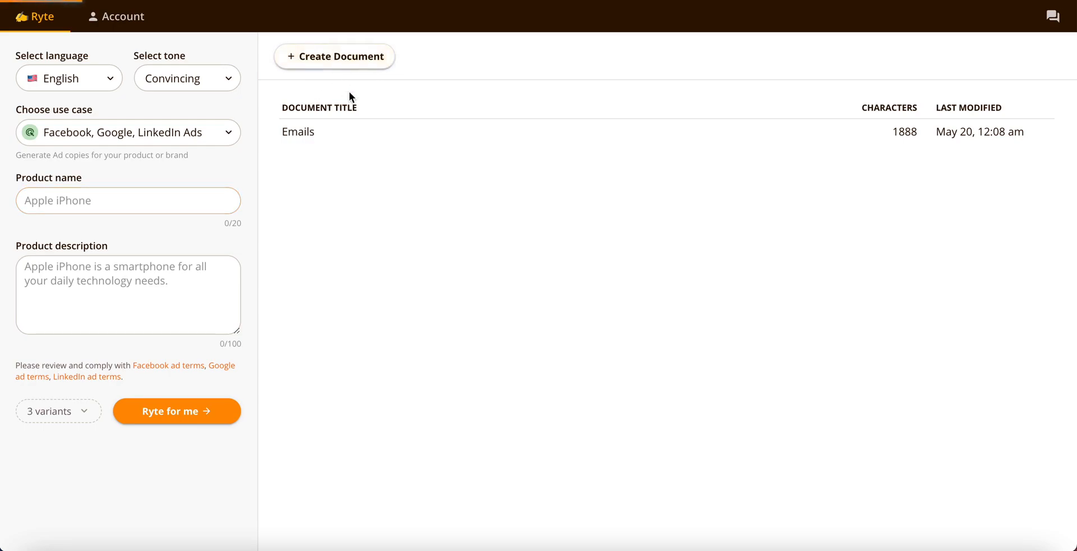
pyautogui.tripleClick(327, 54)
pyautogui.write('Ads')
# Step: Generate three ad variants for the product GloSkin, described as "Use our organic skin care products for glowing and fresh skin"
pyautogui.click(127, 198)
pyautogui.write('GloSkin')
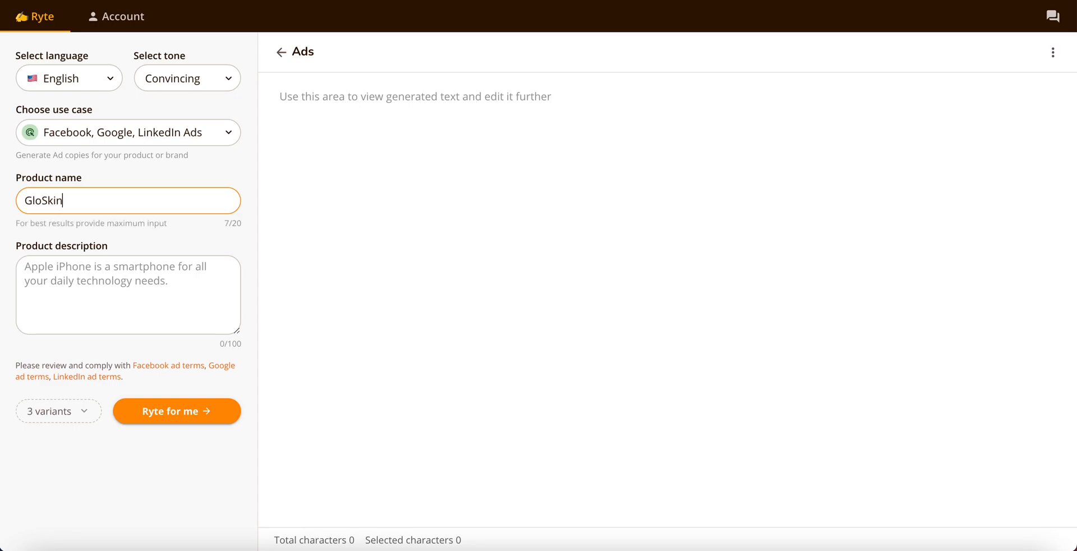
pyautogui.click(123, 295)
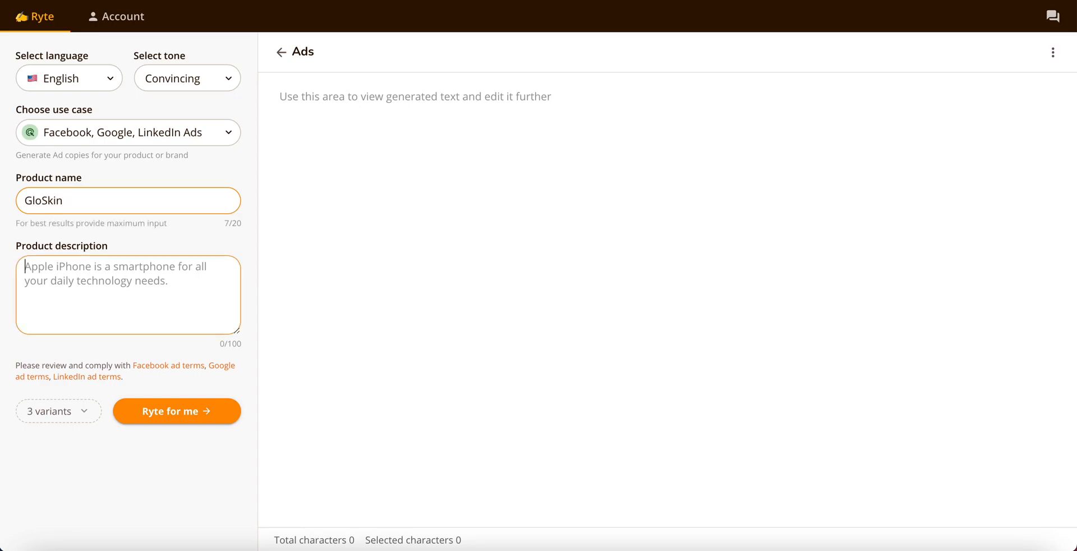
pyautogui.write('Use our organic skin care products for glowing and fresh skin')
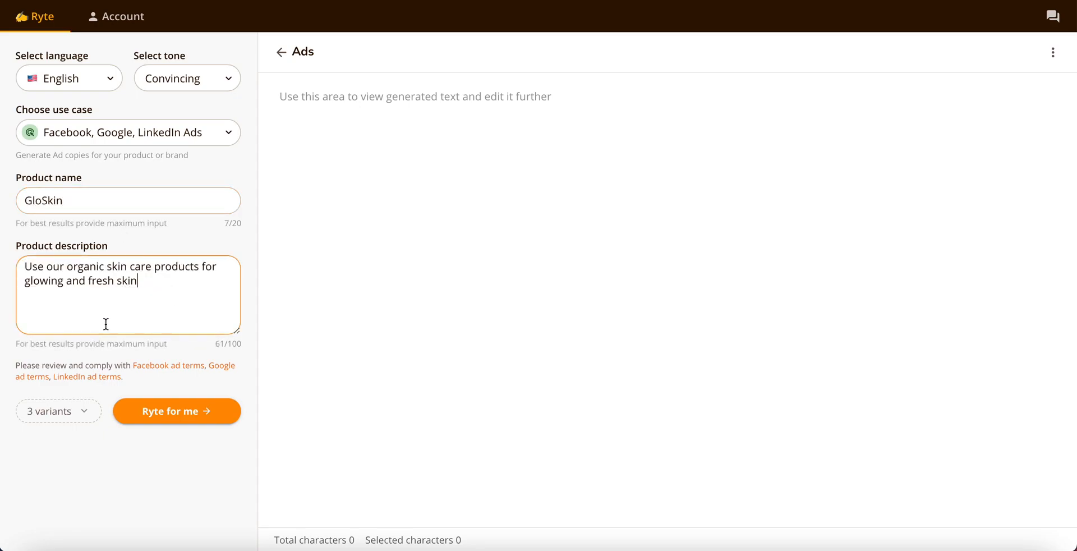
pyautogui.click(46, 343)
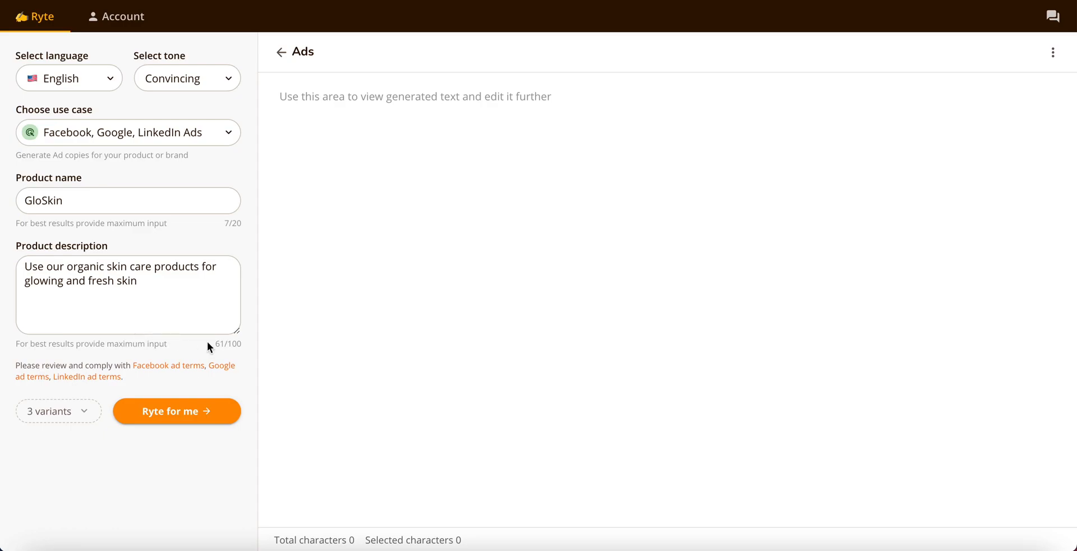
pyautogui.click(77, 419)
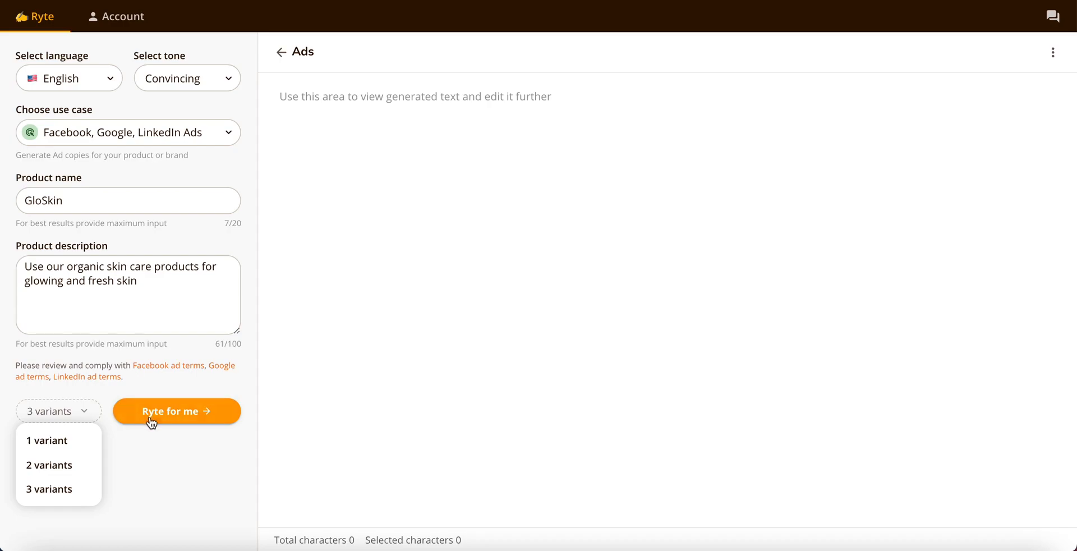
pyautogui.click(180, 409)
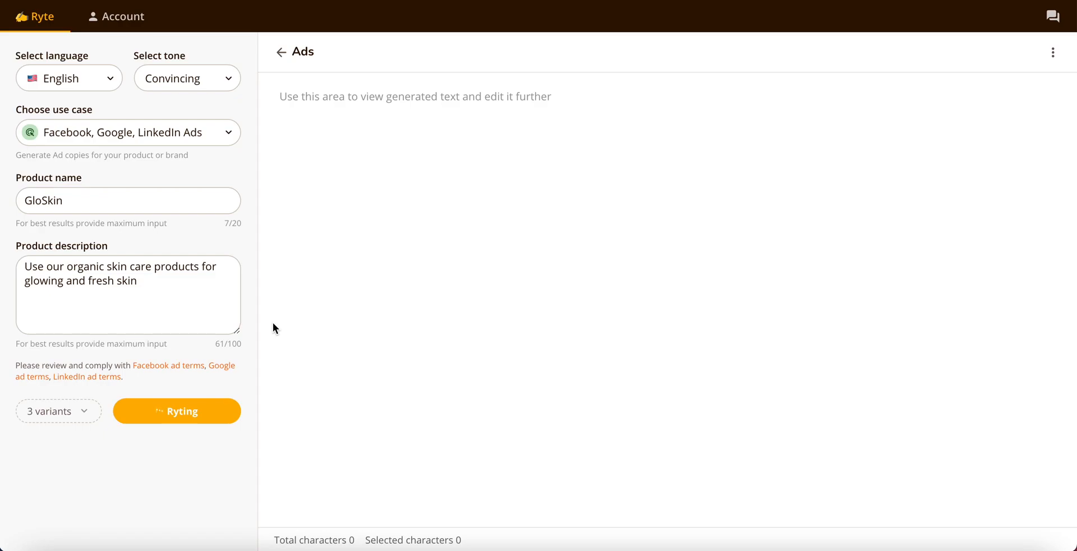
# Step: Read through the headlines and copy of the generated GloSkin ads
pyautogui.moveTo(279, 113); pyautogui.dragTo(533, 157)
pyautogui.click(365, 217)
pyautogui.moveTo(349, 191); pyautogui.dragTo(536, 206)
pyautogui.click(533, 203)
pyautogui.click(339, 257)
pyautogui.moveTo(339, 259); pyautogui.dragTo(680, 272)
pyautogui.click(681, 271)
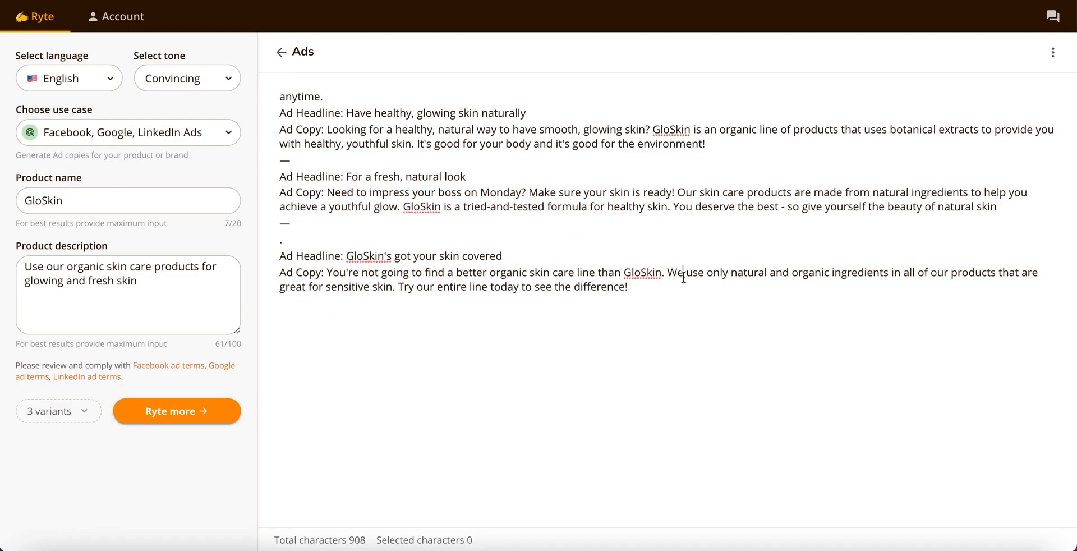
# Step: Delete the stray "anytime." line above the first ad and rename the document as Ads for Skin care
pyautogui.tripleClick(359, 89)
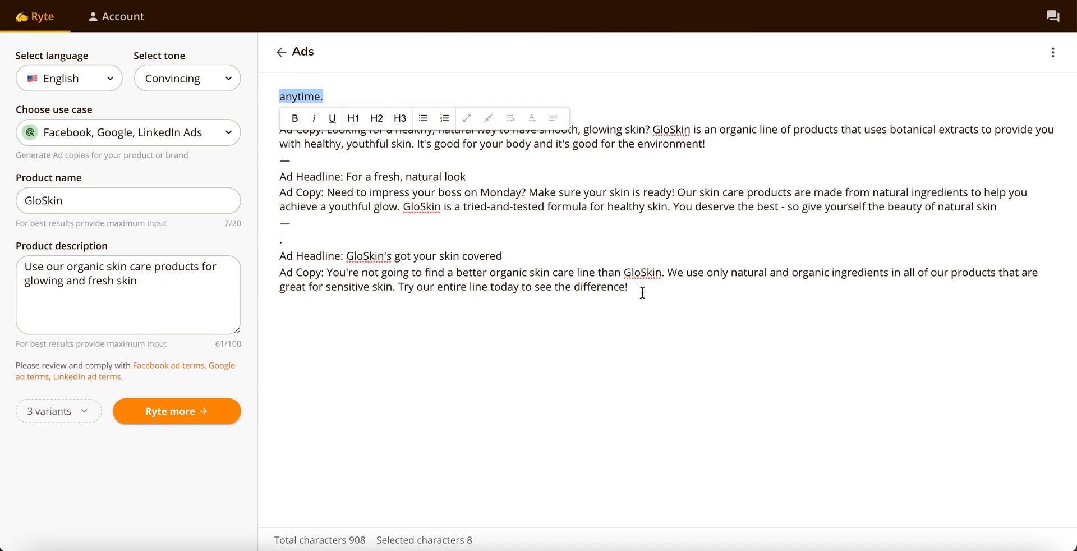
pyautogui.press('BackSpace')
pyautogui.click(325, 51)
pyautogui.write('for Skin')
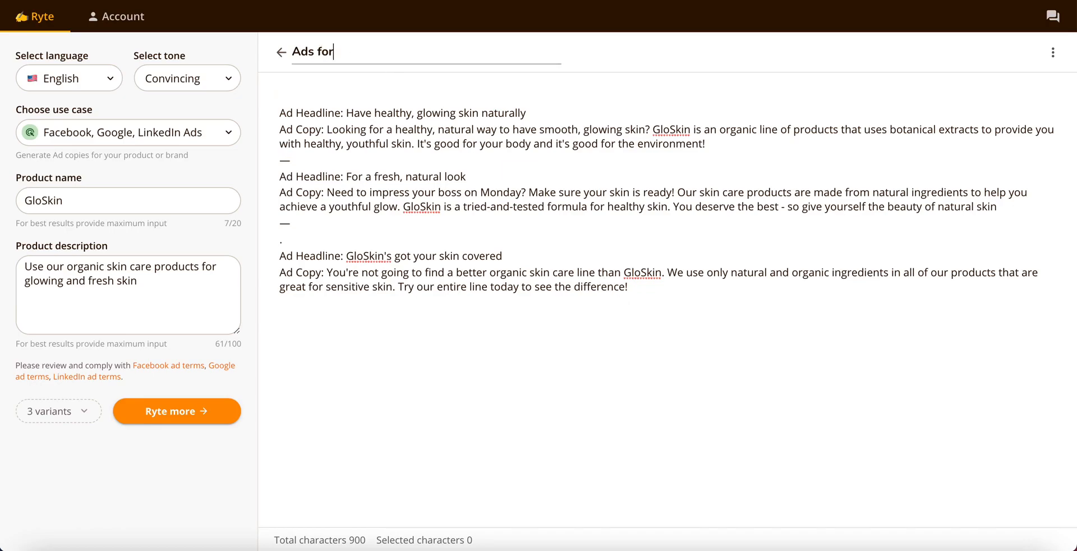
pyautogui.write(' care')
# Step: Review the GloSkin ad variants in the document and return to the document list
pyautogui.click(345, 267)
pyautogui.click(356, 340)
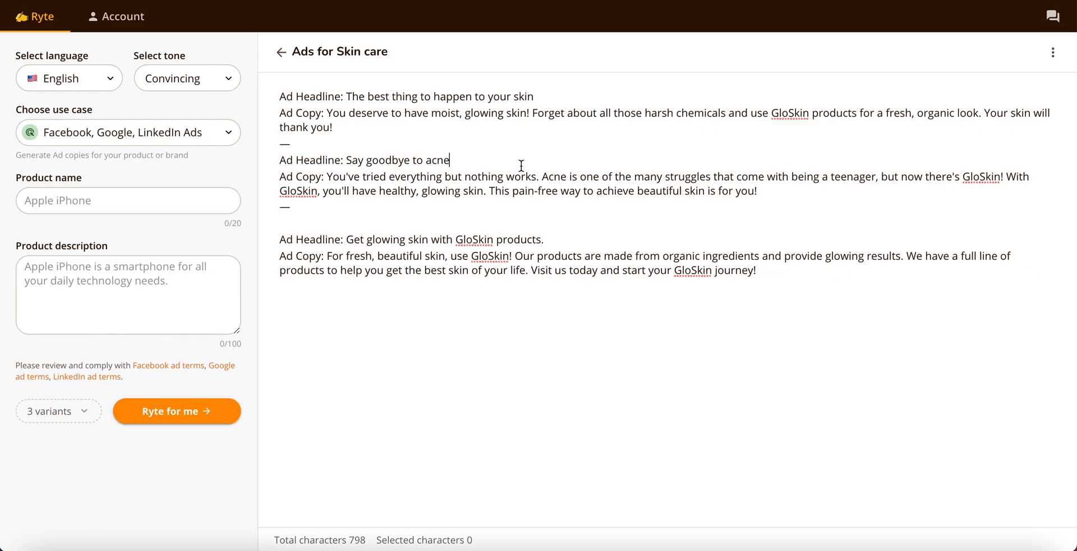
pyautogui.click(281, 52)
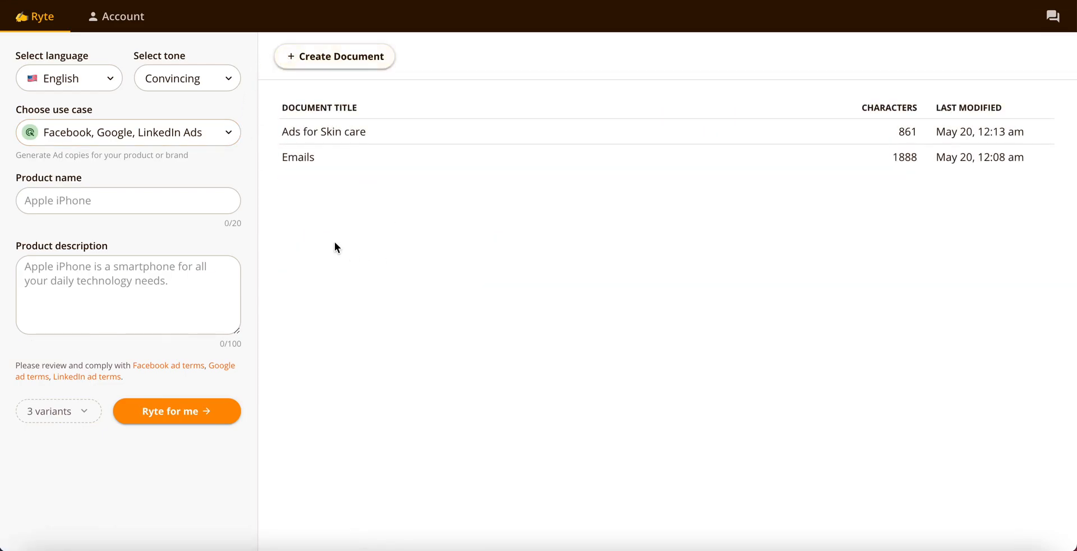
# Step: Choose the Blog Article Idea & Outline use case and read its description
pyautogui.click(192, 133)
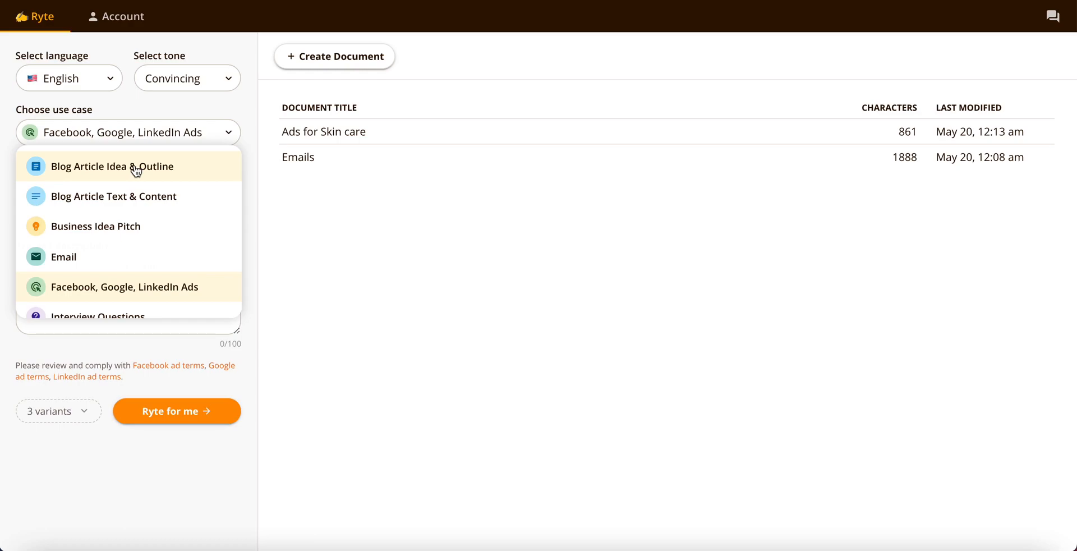
pyautogui.click(136, 169)
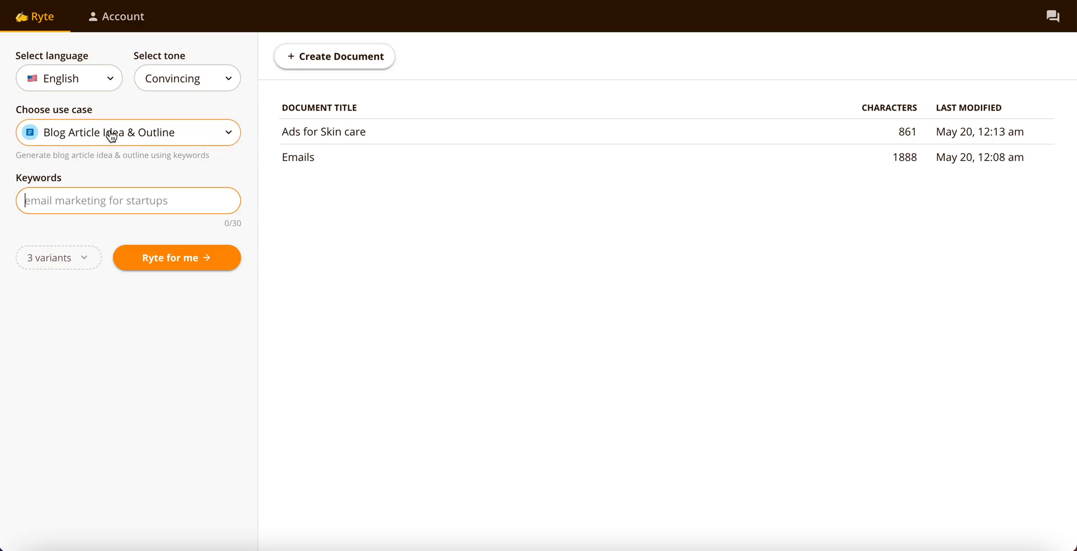
pyautogui.moveTo(17, 155); pyautogui.dragTo(168, 157)
pyautogui.click(197, 160)
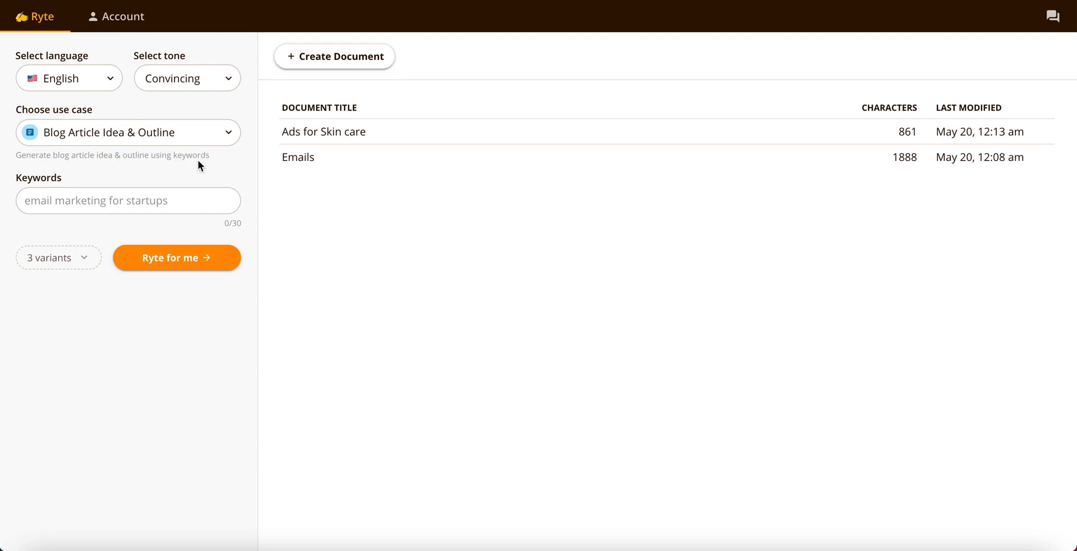
# Step: Enter "AI writing assistants" as the keywords for the blog idea and outline
pyautogui.click(120, 200)
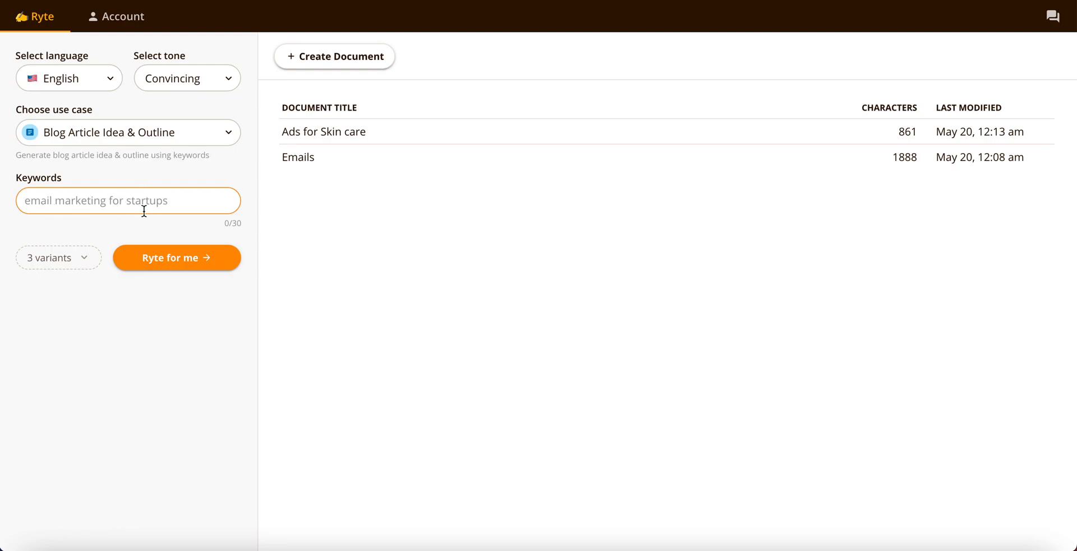
pyautogui.write('AI writing assistant')
pyautogui.moveTo(34, 201); pyautogui.dragTo(122, 197)
pyautogui.click(122, 198)
# Step: Set the output to 2 variants and generate the blog ideas and outlines
pyautogui.click(74, 257)
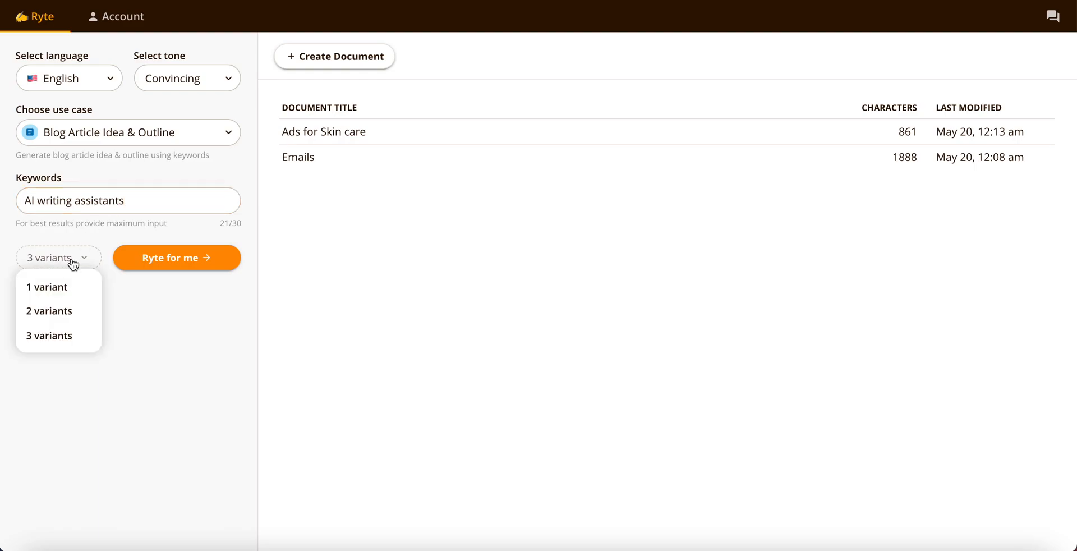
pyautogui.click(182, 287)
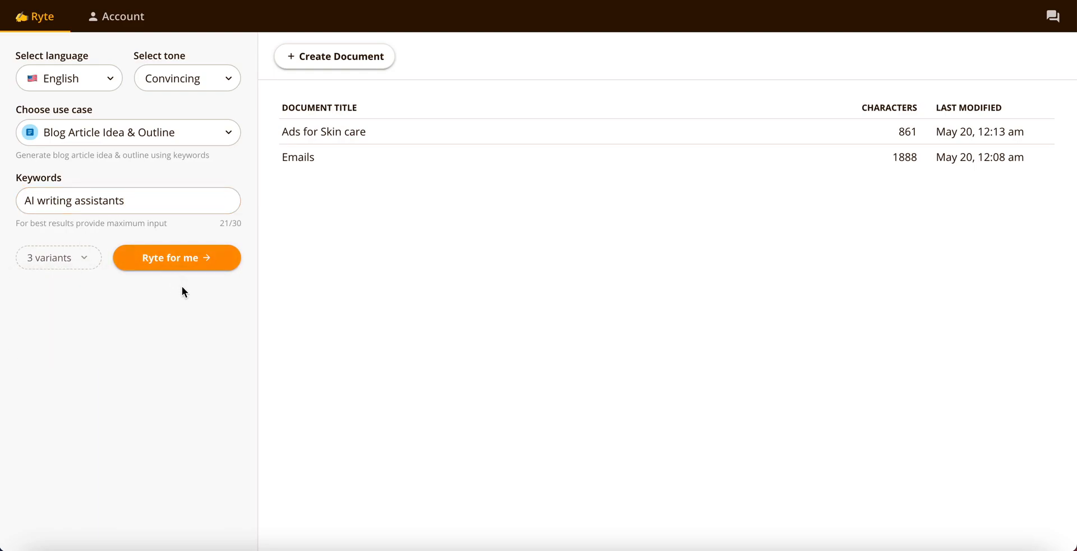
pyautogui.click(79, 272)
pyautogui.click(59, 308)
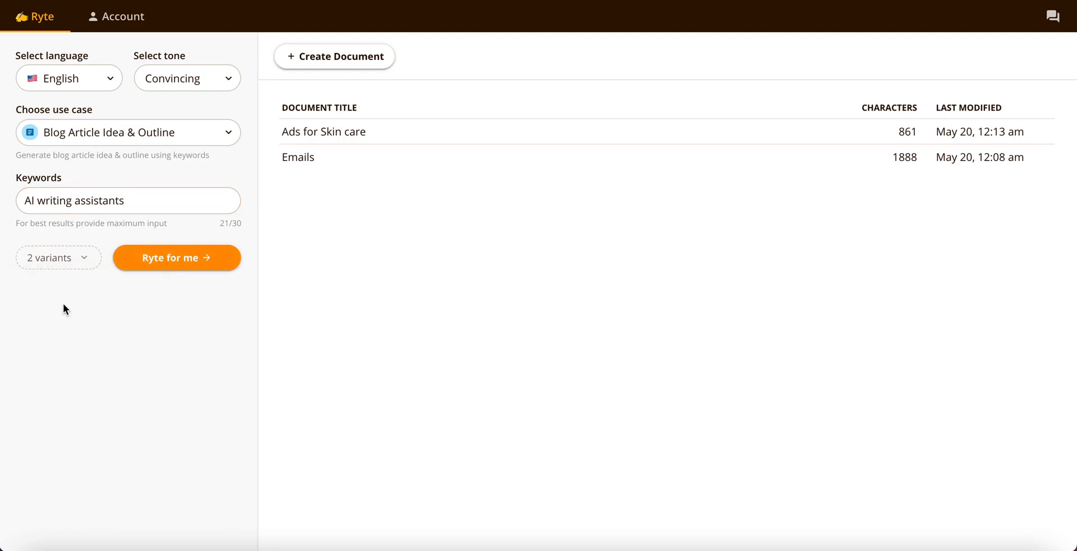
pyautogui.click(191, 261)
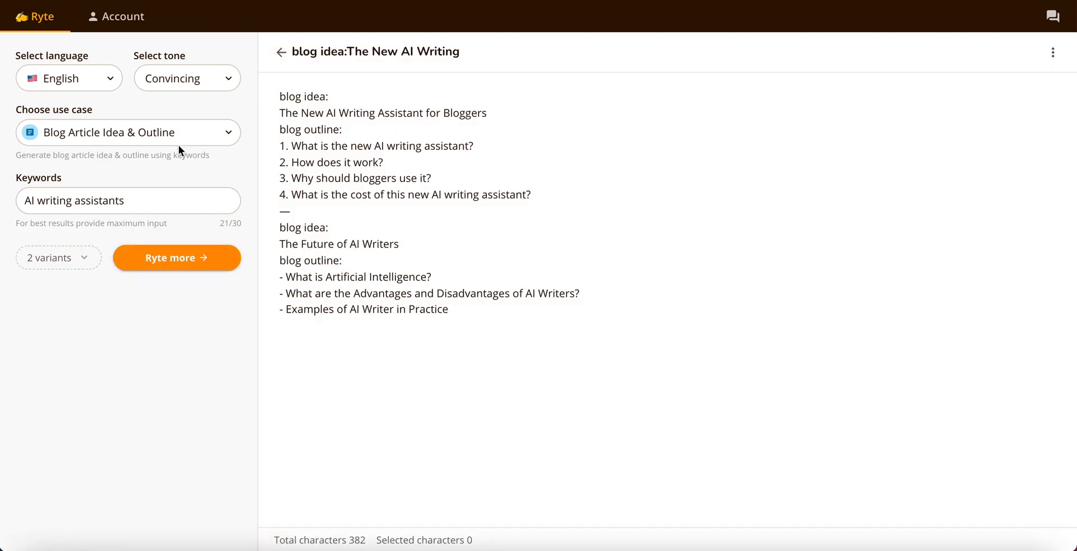
# Step: Delete the "blog idea:" and "blog outline:" labels from the first variant
pyautogui.tripleClick(297, 97)
pyautogui.press('BackSpace')
pyautogui.tripleClick(355, 126)
pyautogui.press('BackSpace')
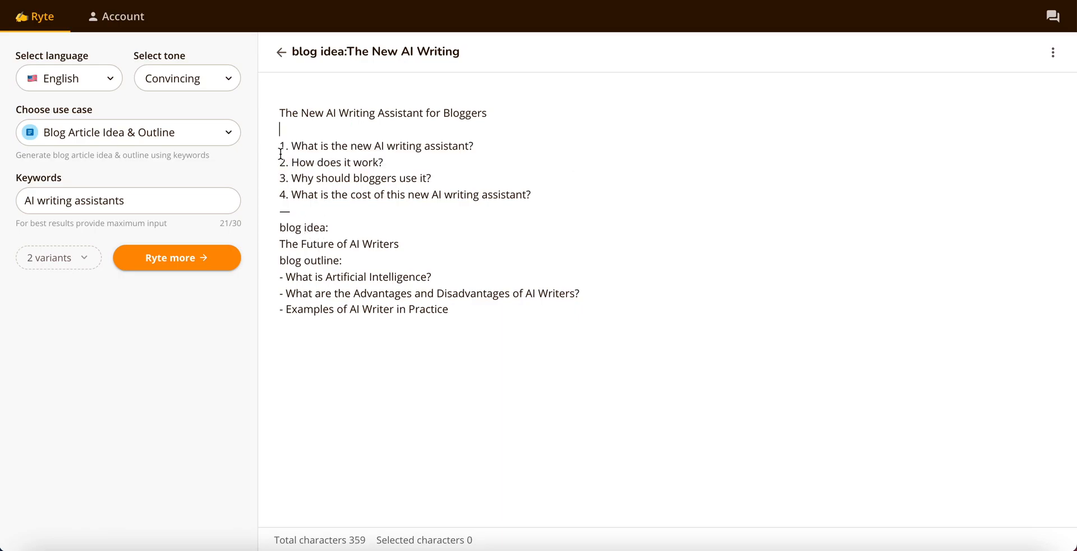
# Step: Format the title "The New AI Writing Assistant for Bloggers" as Heading 1 and its four numbered questions as Heading 3
pyautogui.moveTo(280, 145); pyautogui.dragTo(511, 195)
pyautogui.tripleClick(427, 114)
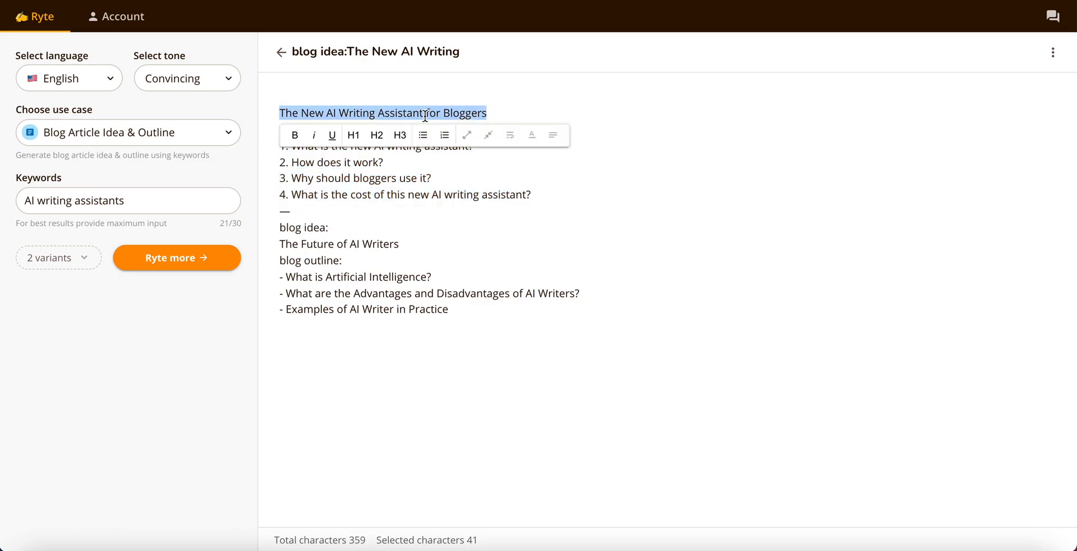
pyautogui.click(352, 135)
pyautogui.click(496, 199)
pyautogui.moveTo(532, 215); pyautogui.dragTo(279, 164)
pyautogui.click(400, 237)
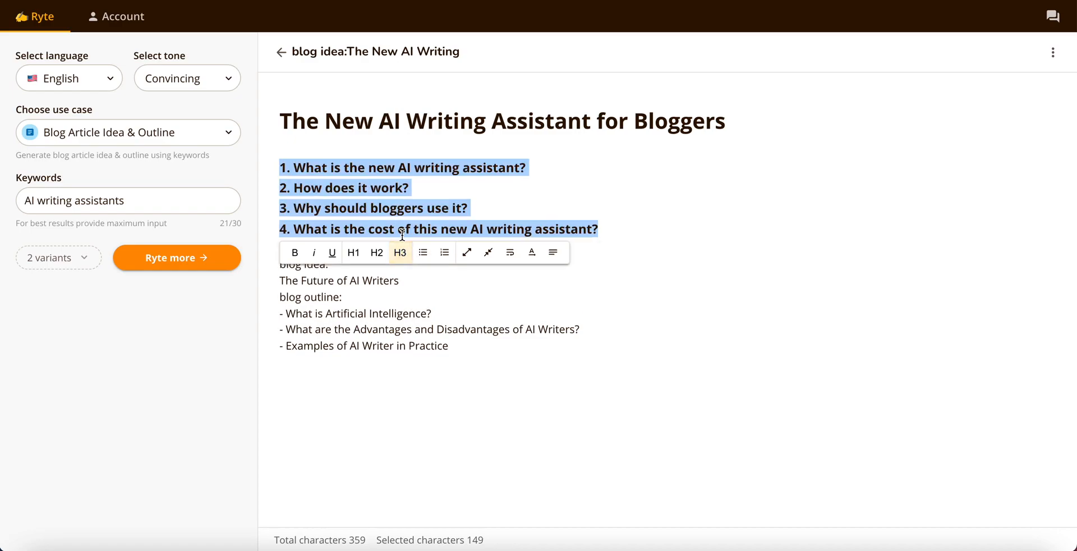
pyautogui.click(530, 164)
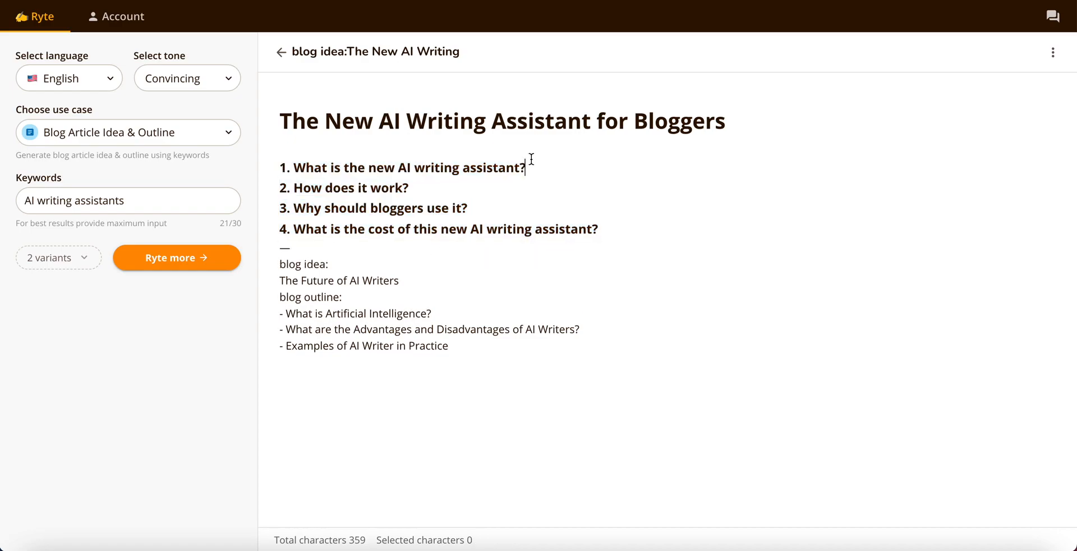
# Step: Move the "What are the Advantages and Disadvantages of AI Writers?" line below the first outline's fourth question and format it as Heading 3
pyautogui.tripleClick(320, 312)
pyautogui.click(578, 348)
pyautogui.tripleClick(587, 331)
pyautogui.hotkey('ctrl', 'c')
pyautogui.press('BackSpace')
pyautogui.click(610, 226)
pyautogui.press('Return')
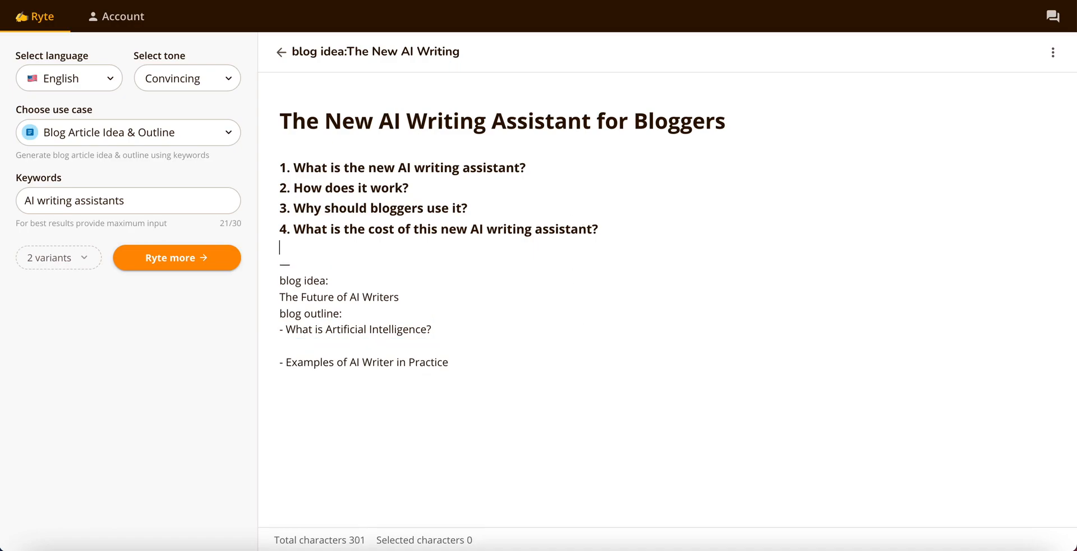
pyautogui.hotkey('ctrl', 'v')
pyautogui.tripleClick(539, 247)
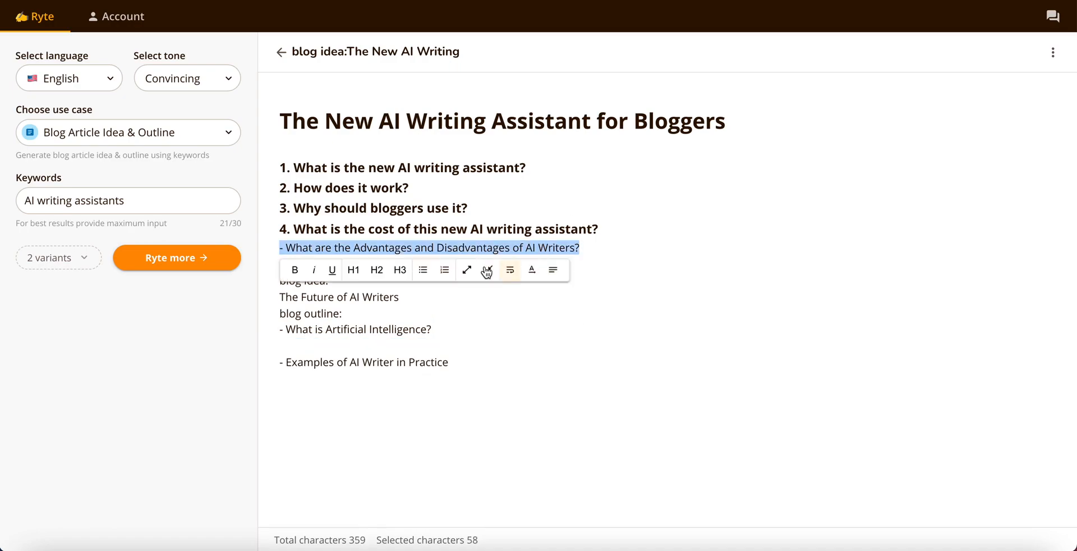
pyautogui.click(400, 269)
# Step: Delete the rest of the second blog idea and remove the leading dash from the Advantages and Disadvantages heading
pyautogui.click(467, 358)
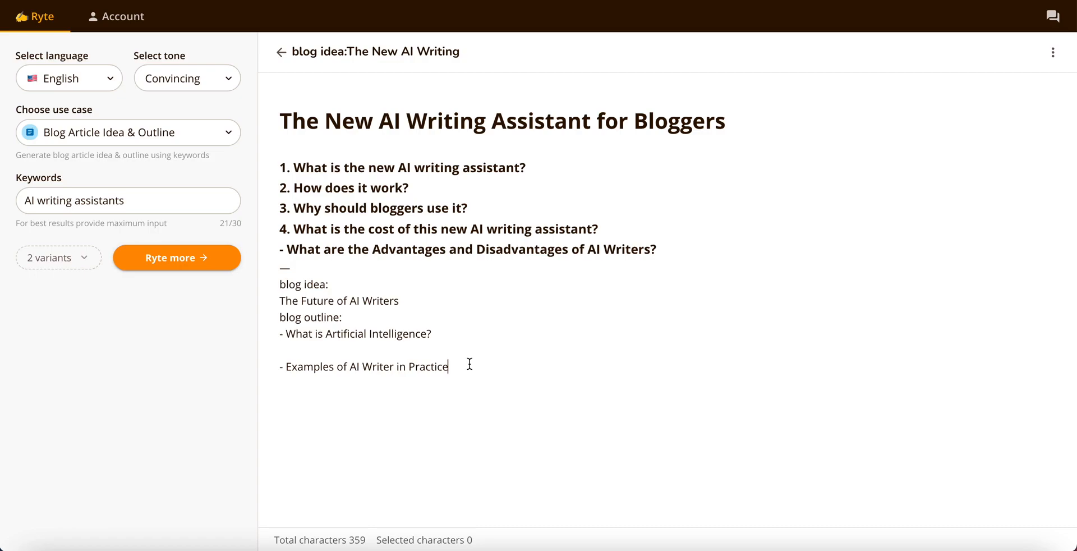
pyautogui.moveTo(470, 364); pyautogui.dragTo(274, 283)
pyautogui.press('BackSpace')
pyautogui.click(287, 249)
pyautogui.press('BackSpace')
pyautogui.press('BackSpace')
# Step: Insert a blank line after each of the outline's four numbered questions
pyautogui.click(610, 228)
pyautogui.press('Return')
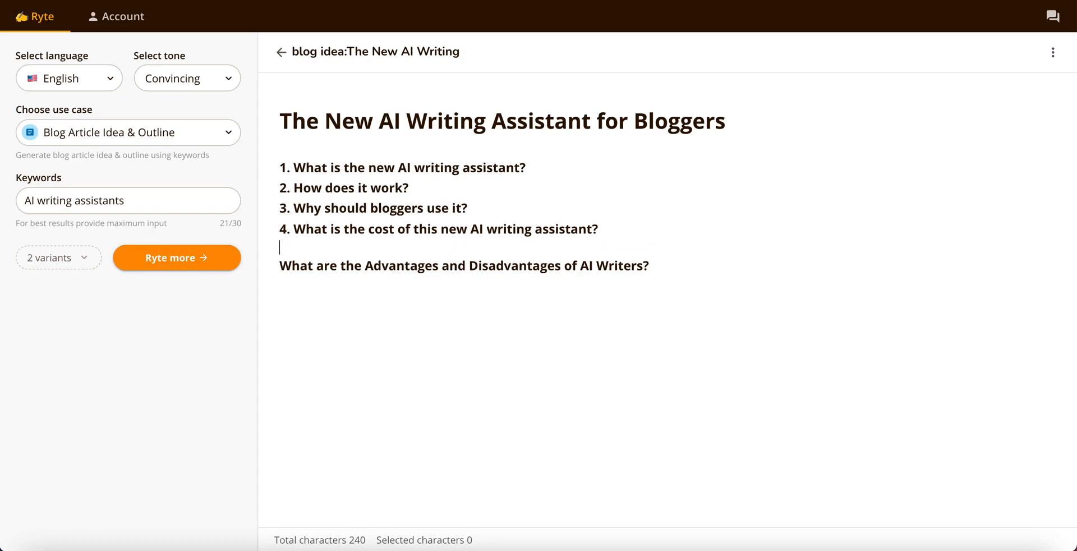
pyautogui.click(618, 163)
pyautogui.press('Return')
pyautogui.press('Down')
pyautogui.press('Down')
pyautogui.press('Left')
pyautogui.press('Return')
pyautogui.press('Down')
pyautogui.press('Down')
pyautogui.press('Left')
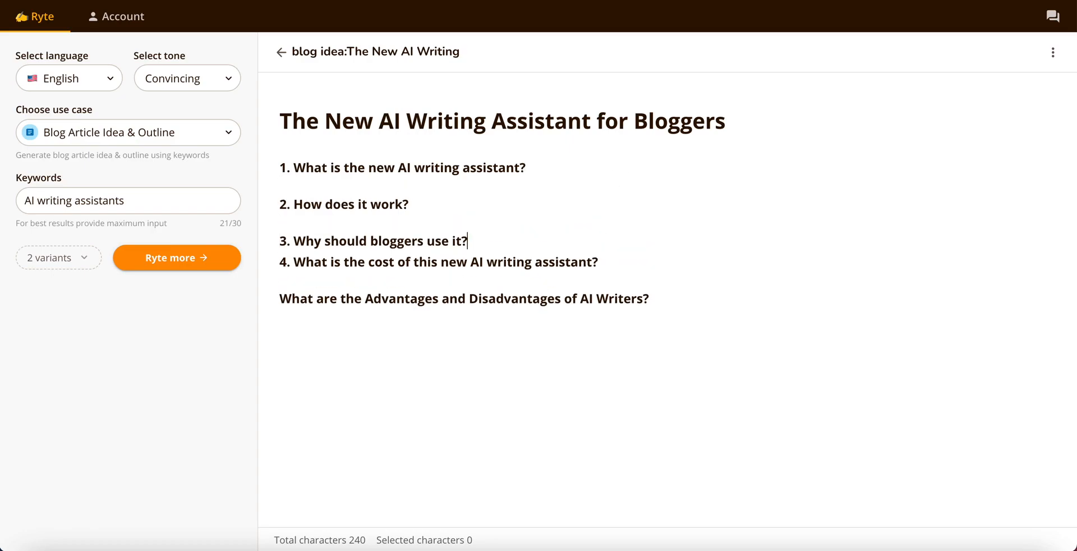
pyautogui.press('Return')
# Step: Generate a paragraph of body text from the heading "1. What is the new AI writing assistant?"
pyautogui.tripleClick(489, 167)
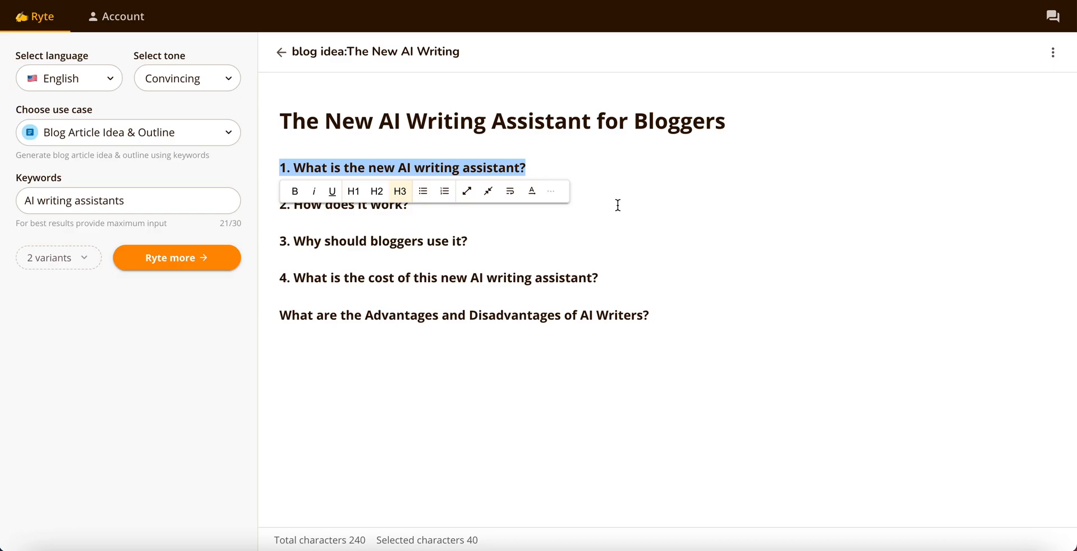
pyautogui.moveTo(336, 186); pyautogui.dragTo(617, 194)
pyautogui.tripleClick(704, 243)
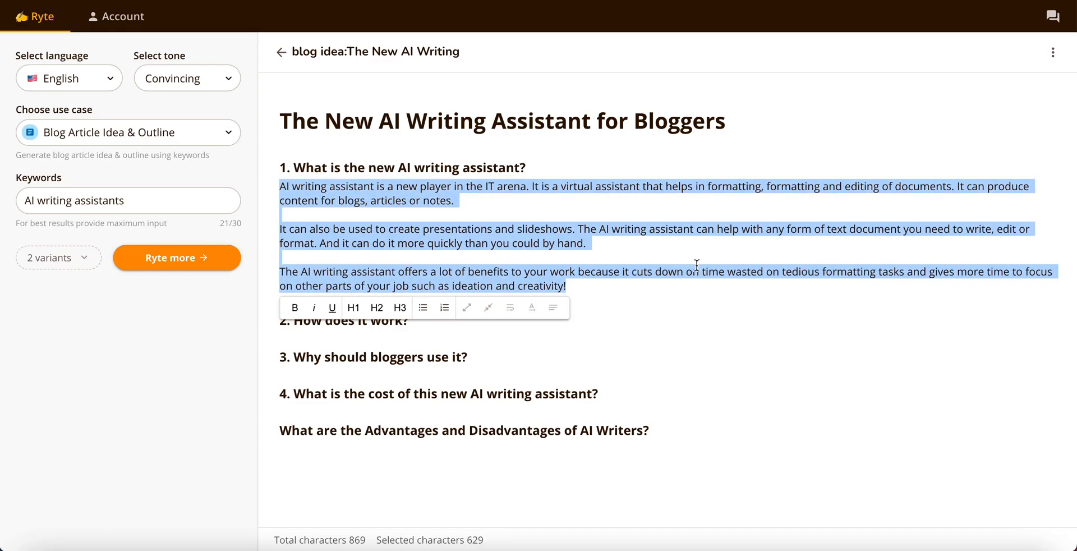
# Step: Expand the last paragraph under the first question with the AI and insert a blank line above it
pyautogui.click(696, 264)
pyautogui.tripleClick(531, 285)
pyautogui.click(575, 284)
pyautogui.moveTo(617, 253); pyautogui.dragTo(629, 282)
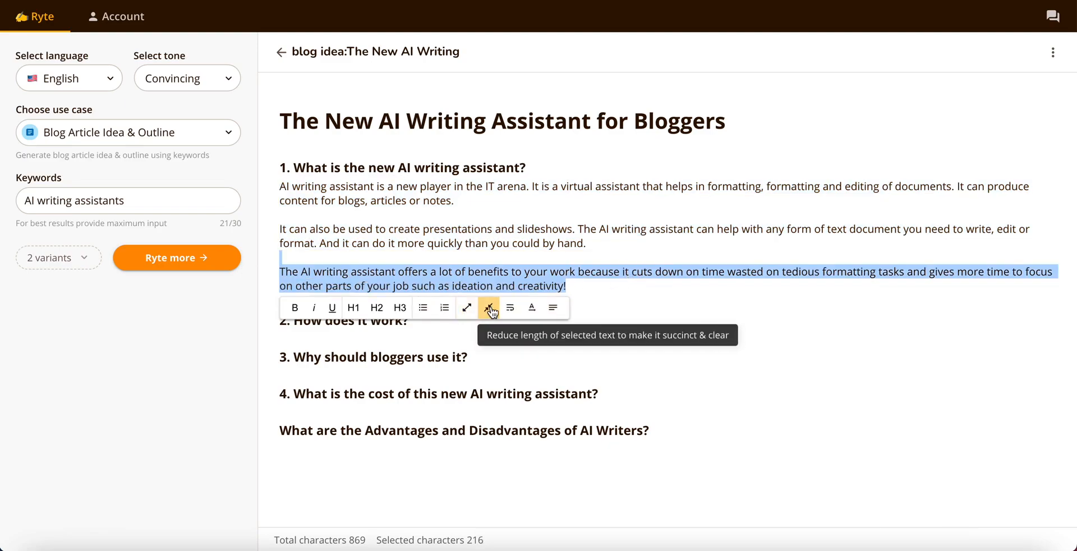
pyautogui.click(466, 308)
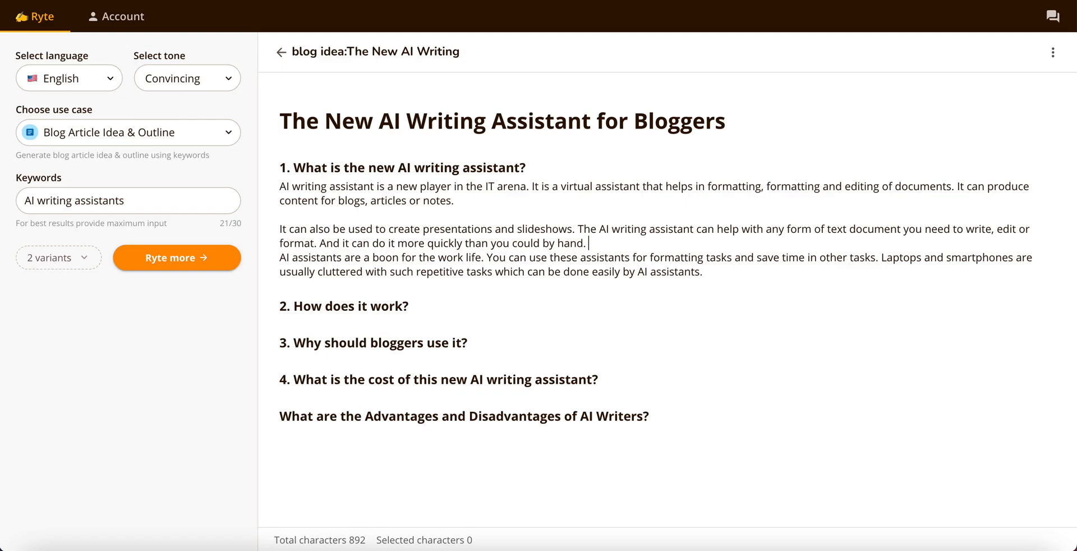
pyautogui.press('Return')
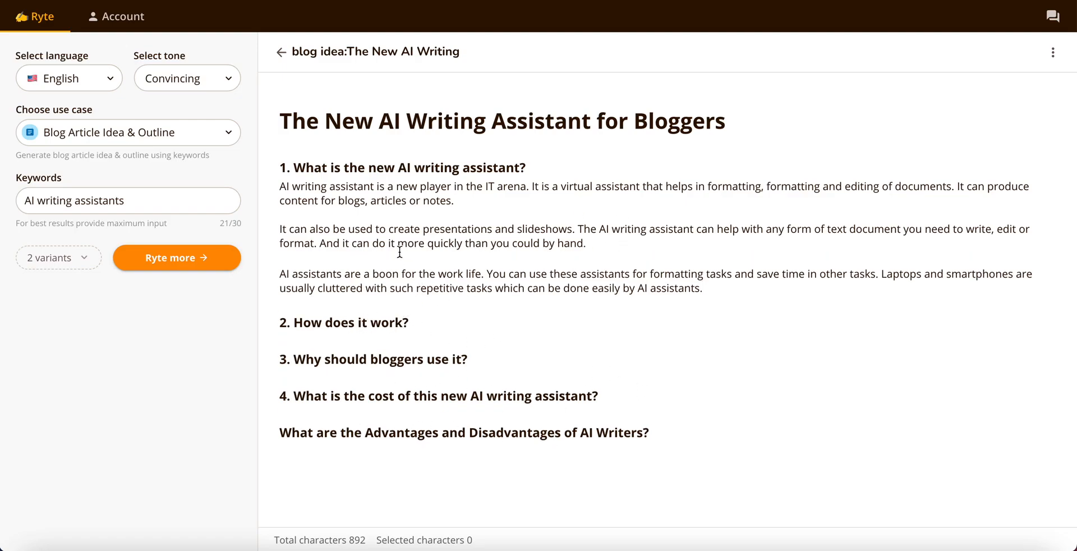
# Step: Rename the document as "Blog" and return to the document list
pyautogui.tripleClick(316, 48)
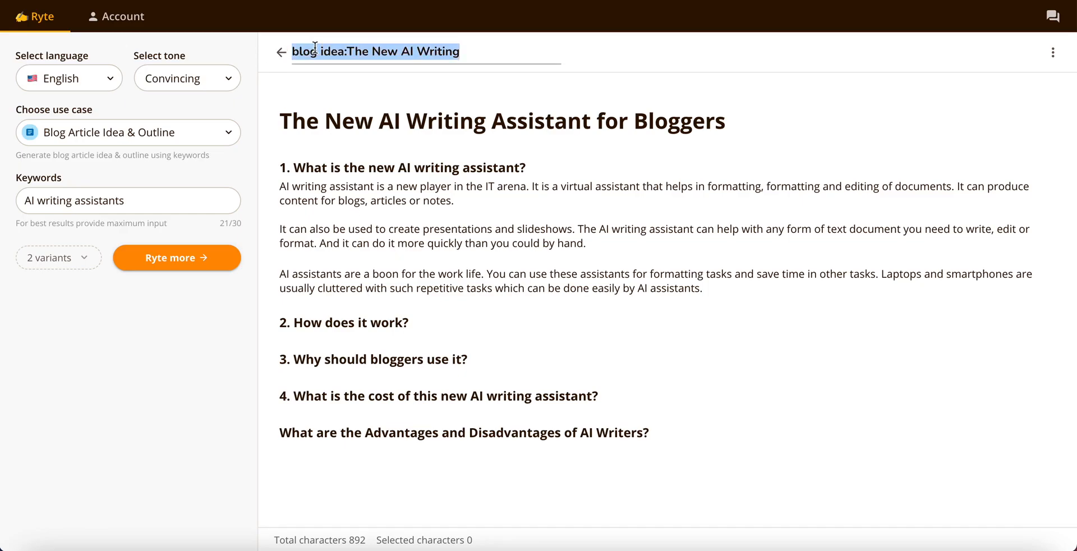
pyautogui.write('Blog')
pyautogui.click(283, 54)
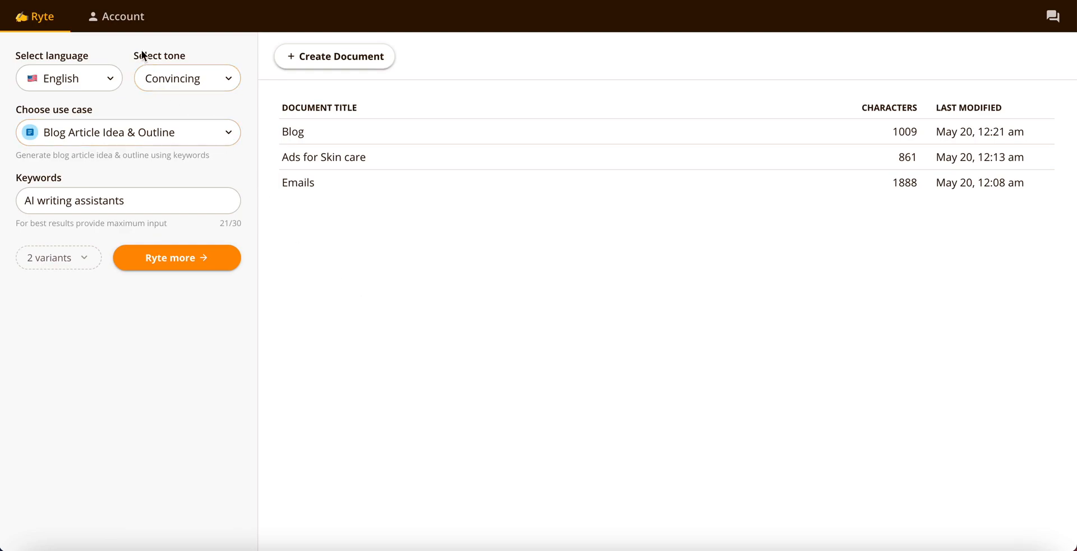
# Step: Review the account's credit usage and active plan, and examine the Rytr Premium subscription offer's price and features
pyautogui.click(128, 28)
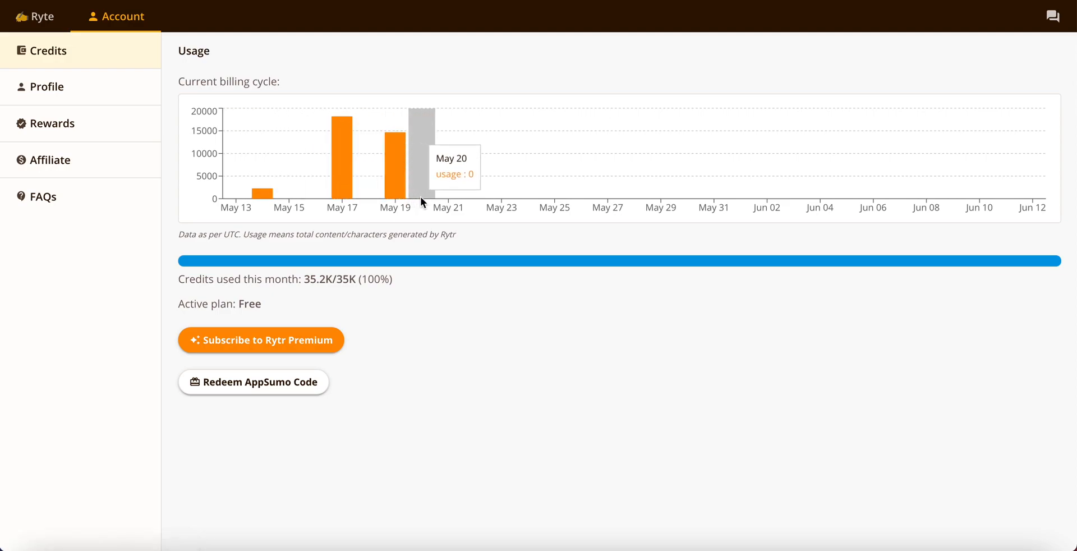
pyautogui.doubleClick(240, 303)
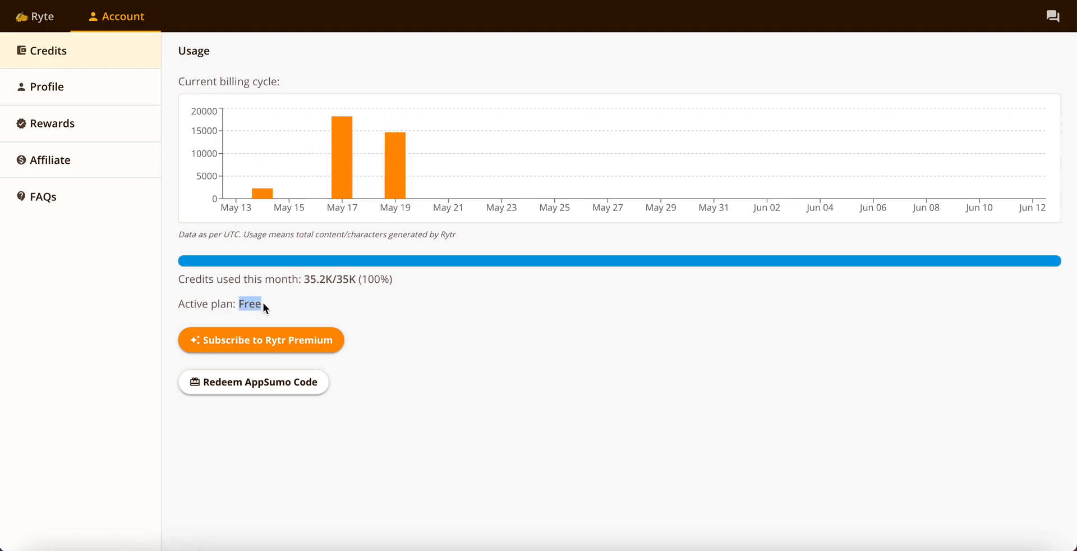
pyautogui.click(240, 337)
pyautogui.scroll(-2, 407, 427)
pyautogui.moveTo(514, 295); pyautogui.dragTo(708, 297)
pyautogui.click(611, 313)
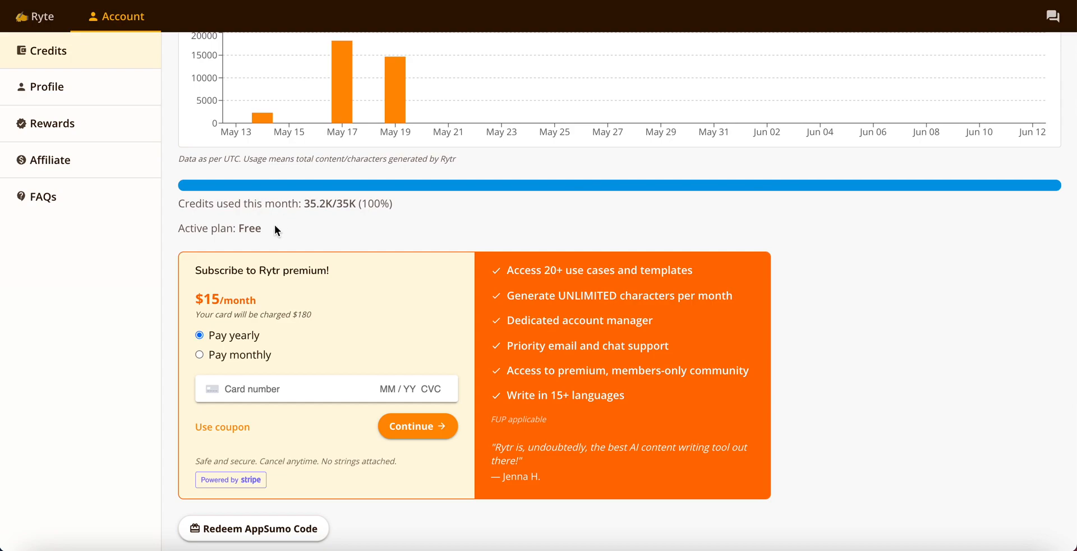
pyautogui.scroll(1, 338, 178)
pyautogui.scroll(1, 338, 177)
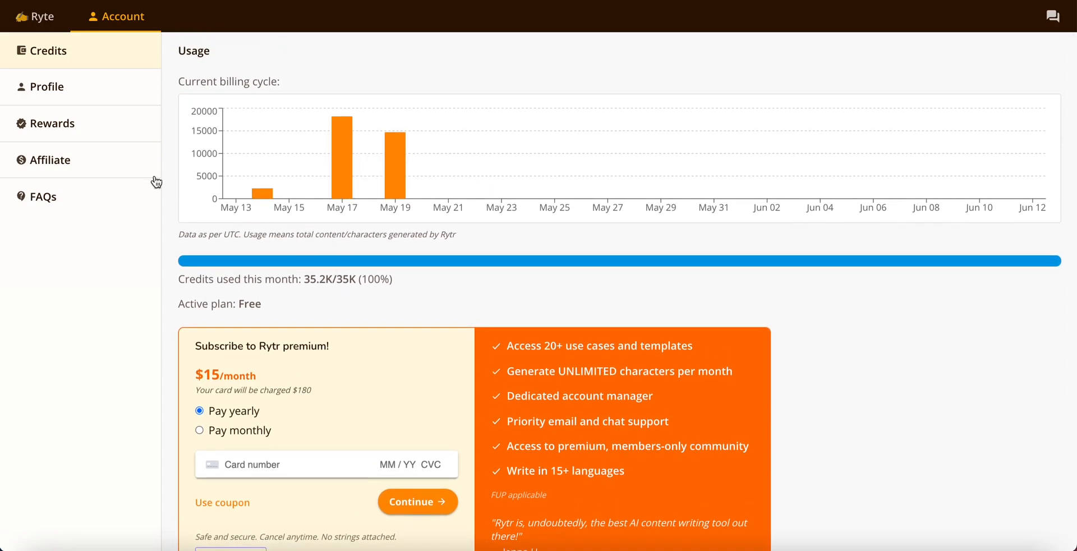
# Step: View the account's Profile, Rewards and Affiliate pages
pyautogui.click(54, 86)
pyautogui.click(213, 120)
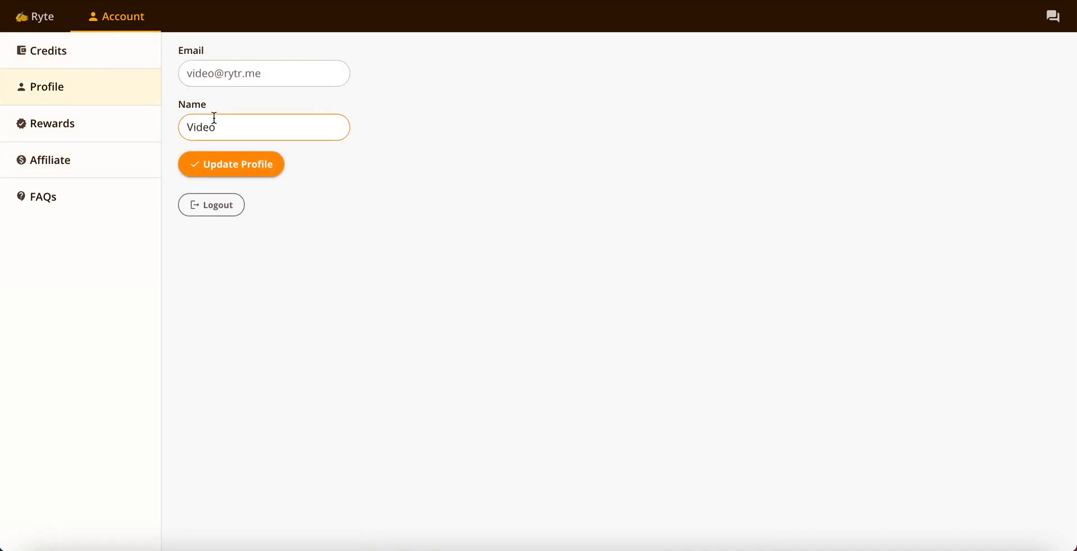
pyautogui.click(416, 99)
pyautogui.click(79, 123)
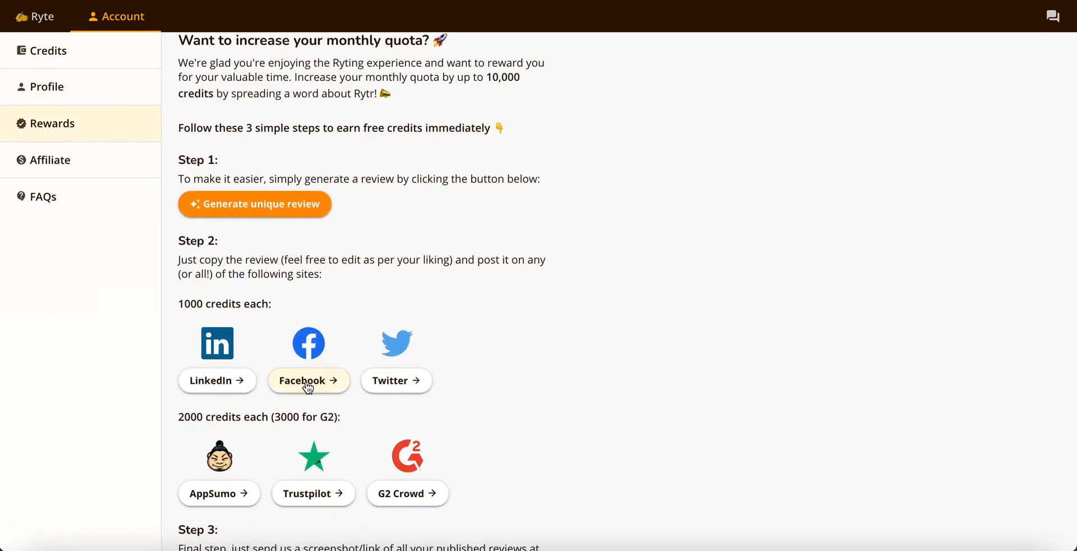
pyautogui.click(103, 166)
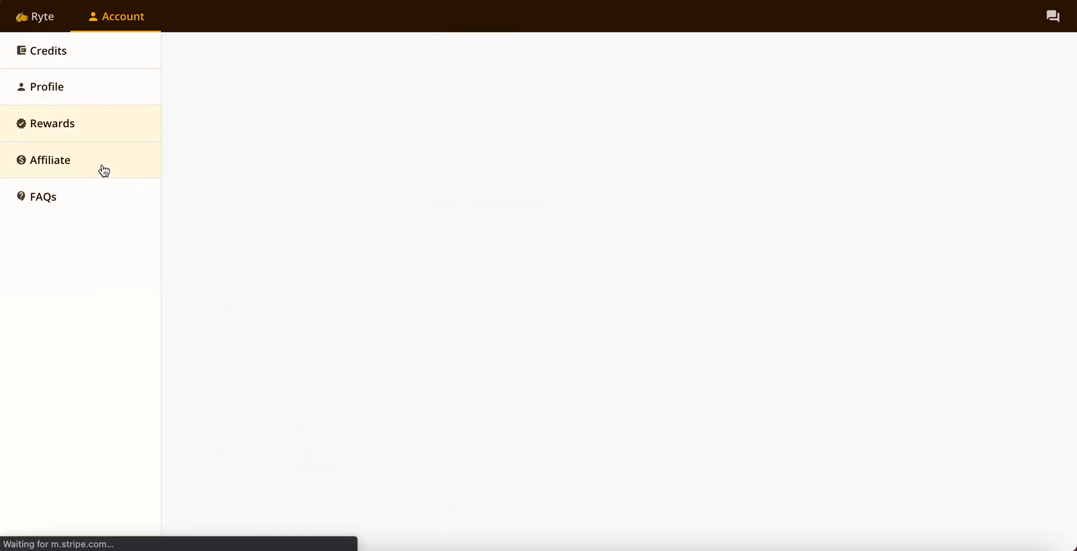
# Step: Open the account's FAQs and read through the questions and answers
pyautogui.click(90, 204)
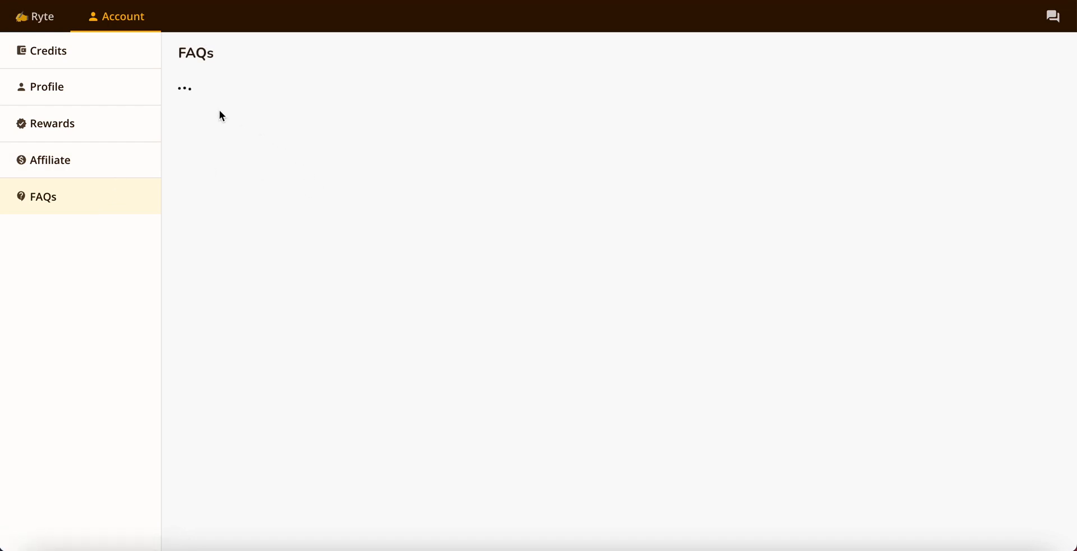
pyautogui.scroll(-2, 314, 436)
pyautogui.scroll(-2, 315, 435)
pyautogui.scroll(5, 315, 435)
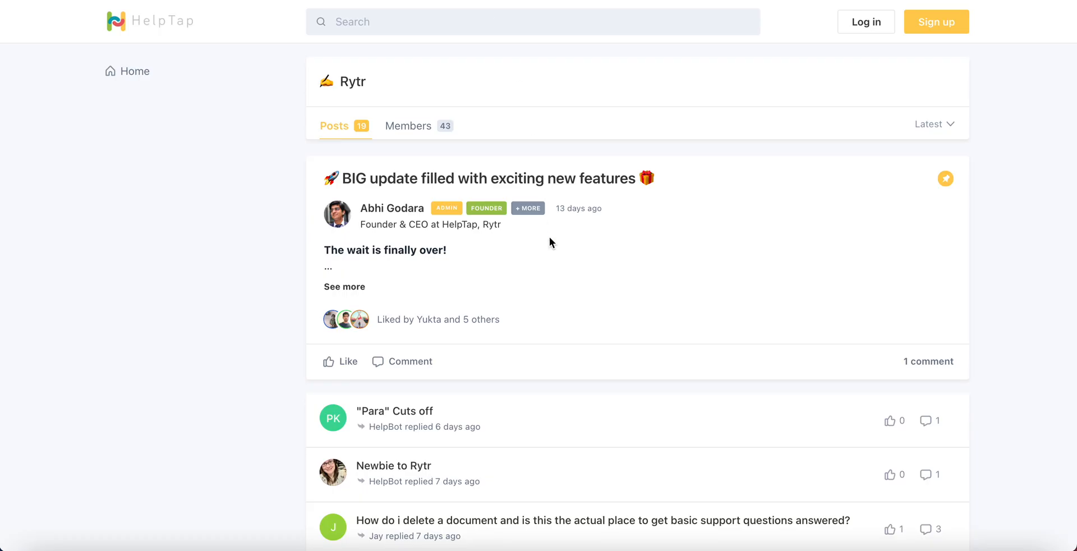
# Step: Browse the Rytr posts and the welcome page on the HelpTap community site, and return to Rytr's document list
pyautogui.scroll(-6, 549, 233)
pyautogui.scroll(-7, 547, 226)
pyautogui.scroll(13, 547, 227)
pyautogui.scroll(-5, 590, 101)
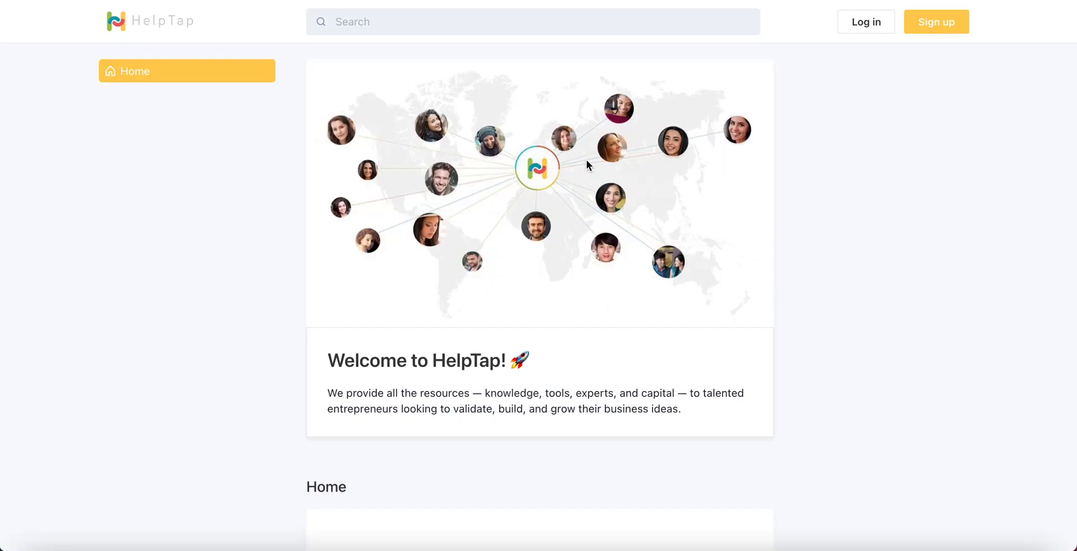
pyautogui.moveTo(498, 396); pyautogui.dragTo(521, 396)
pyautogui.click(577, 403)
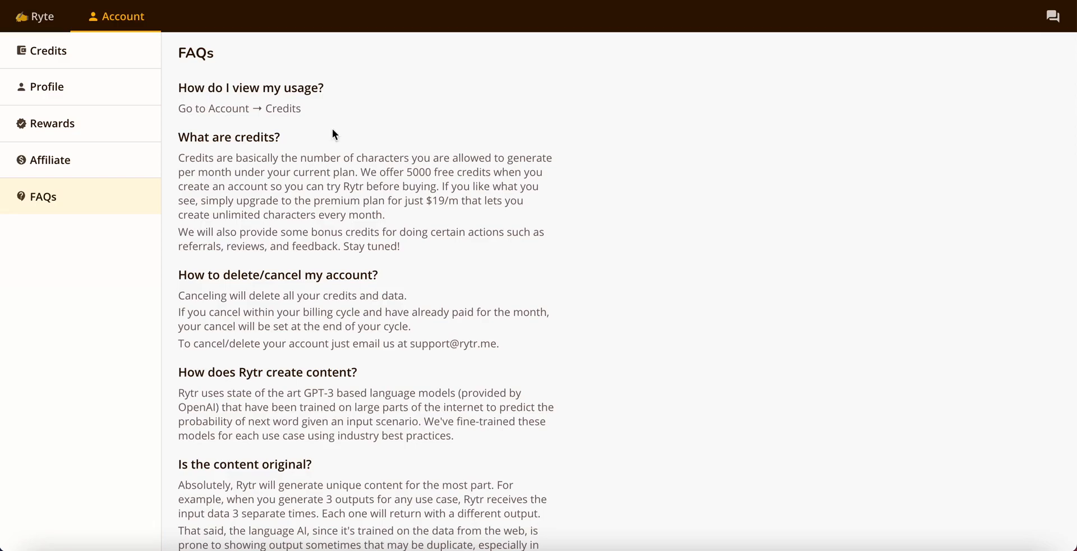
pyautogui.click(37, 16)
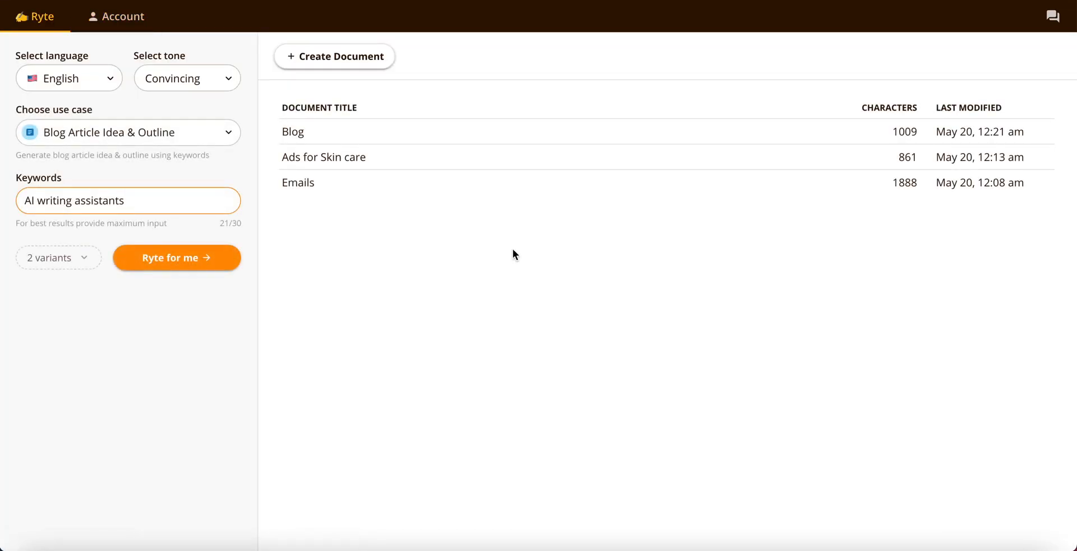